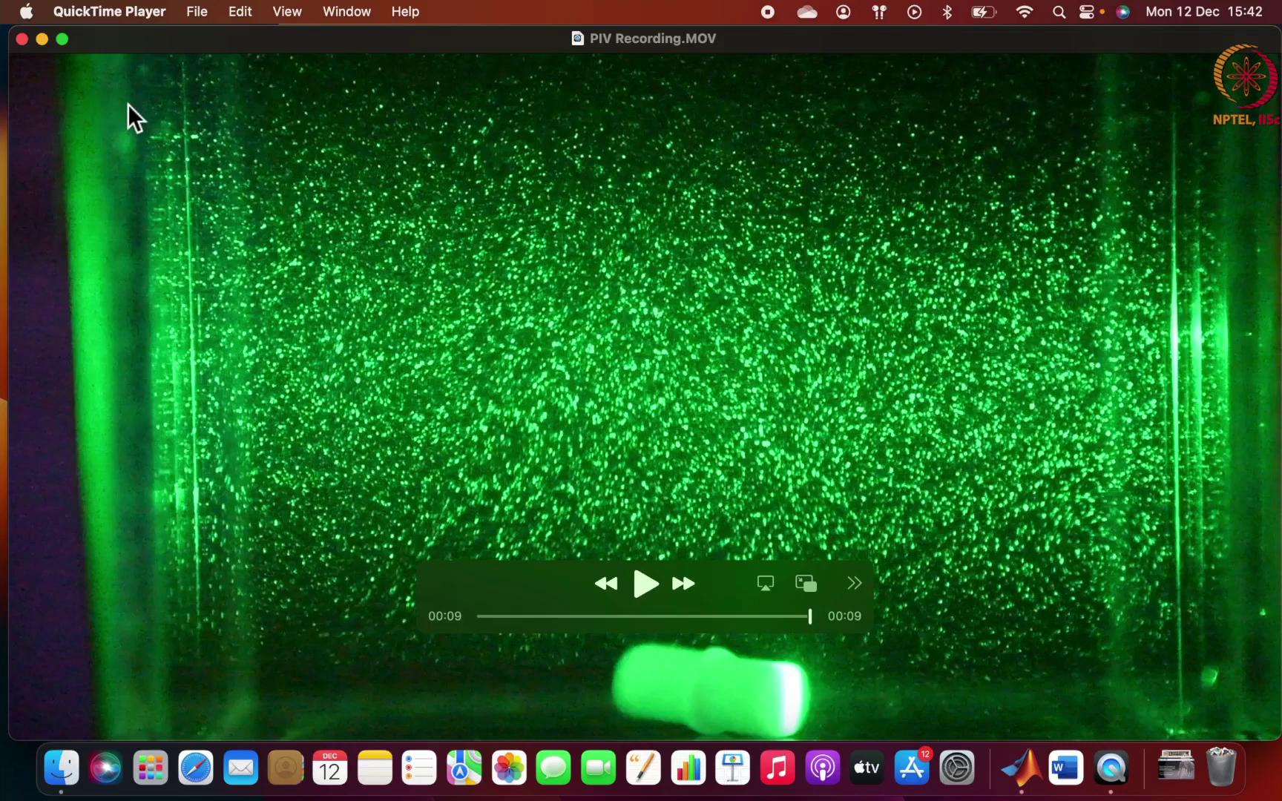
Close the video, open Extracted Images (Image_1–Image_5.jpg) in Finder, and return to MATLAB.
{"action": "left_click", "coordinate": [22, 39]}
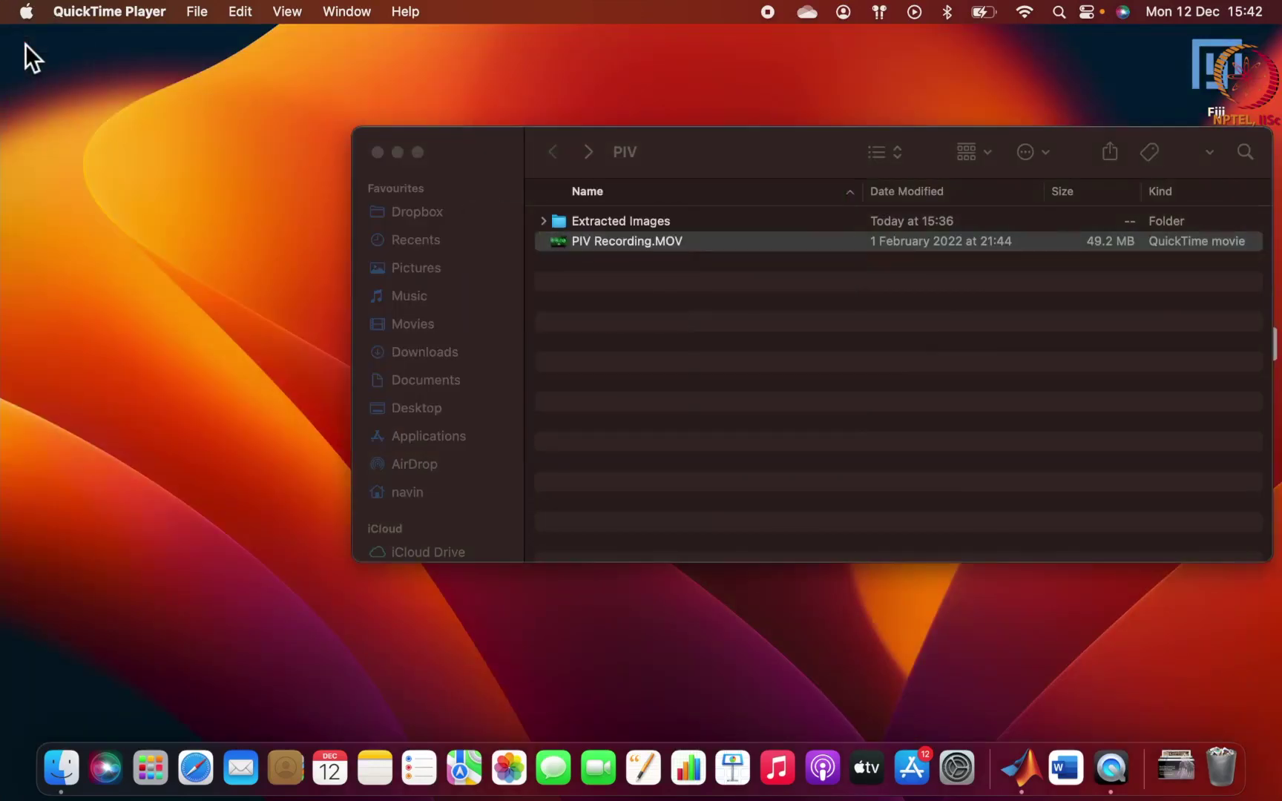
{"action": "double_click", "coordinate": [617, 221]}
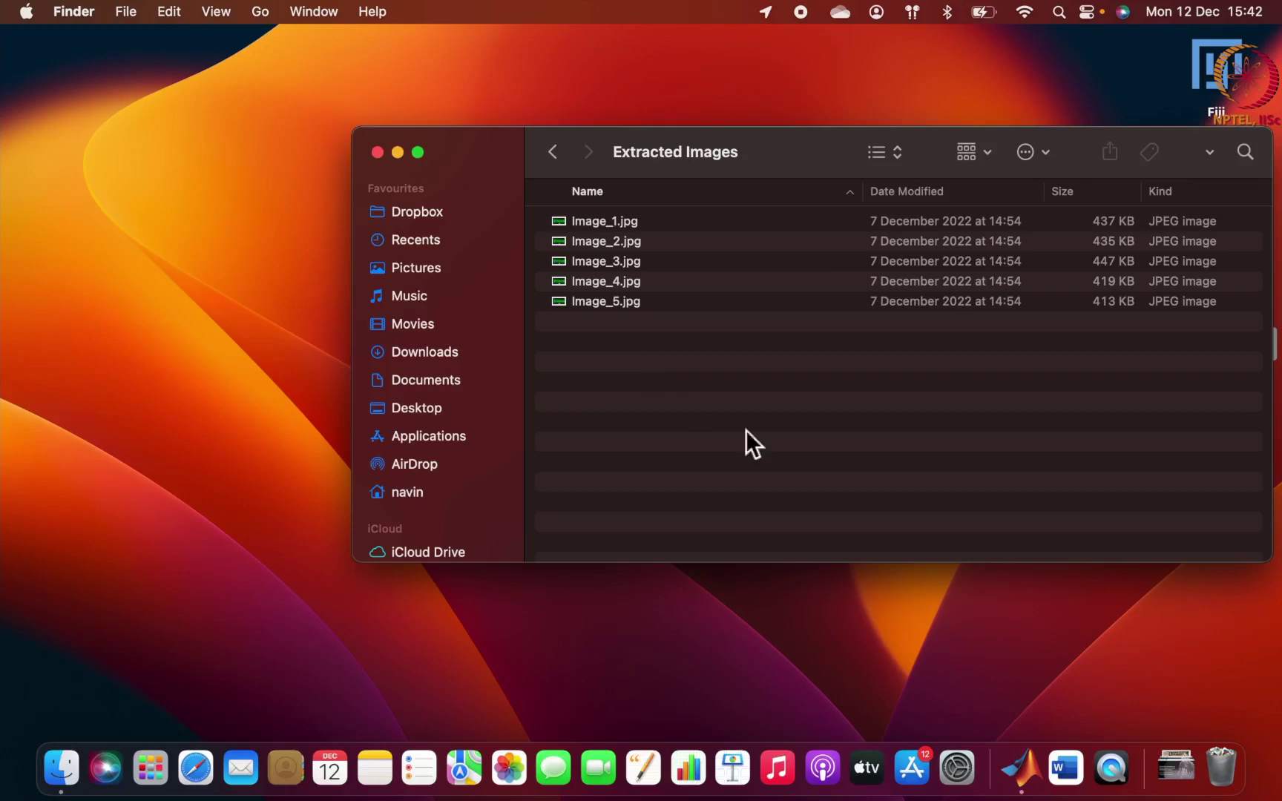
{"action": "left_click", "coordinate": [1016, 764]}
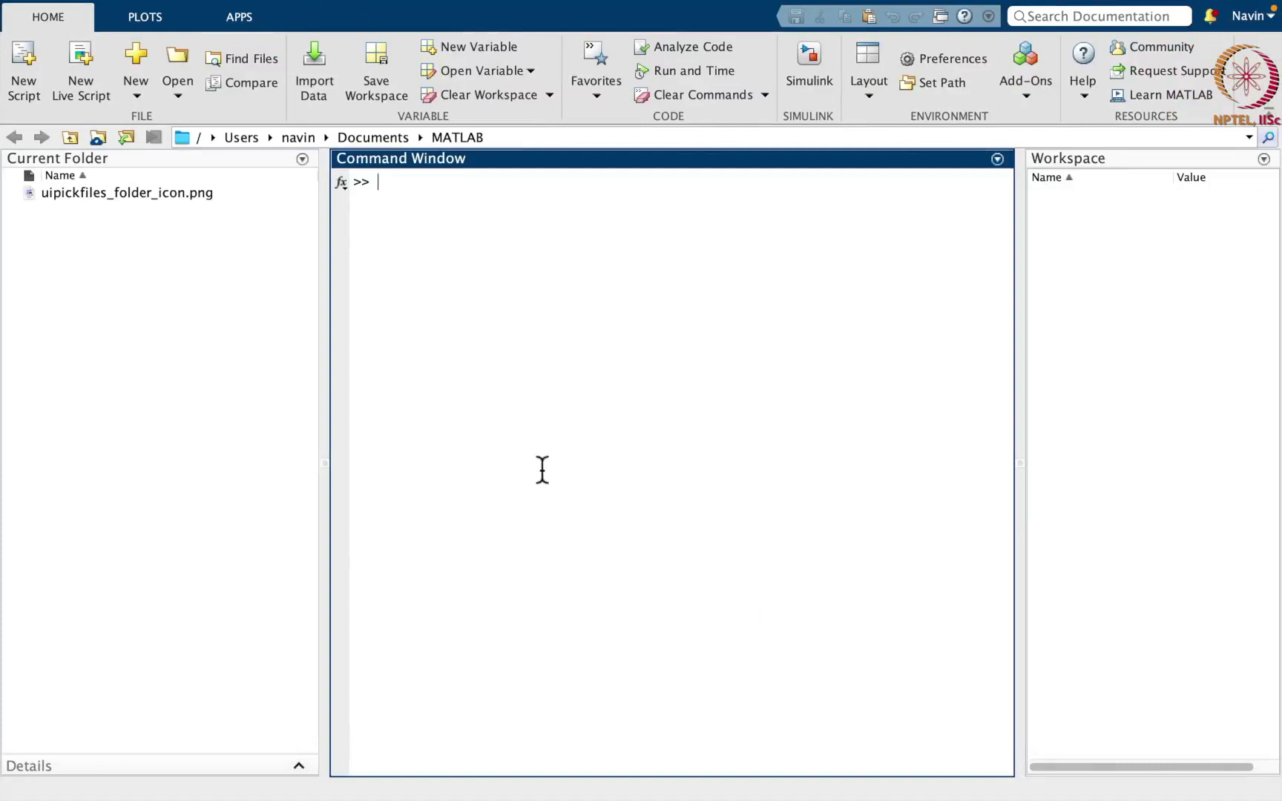
Launch PIVlab 2.36 from MATLAB's APPS gallery.
{"action": "left_click", "coordinate": [247, 25]}
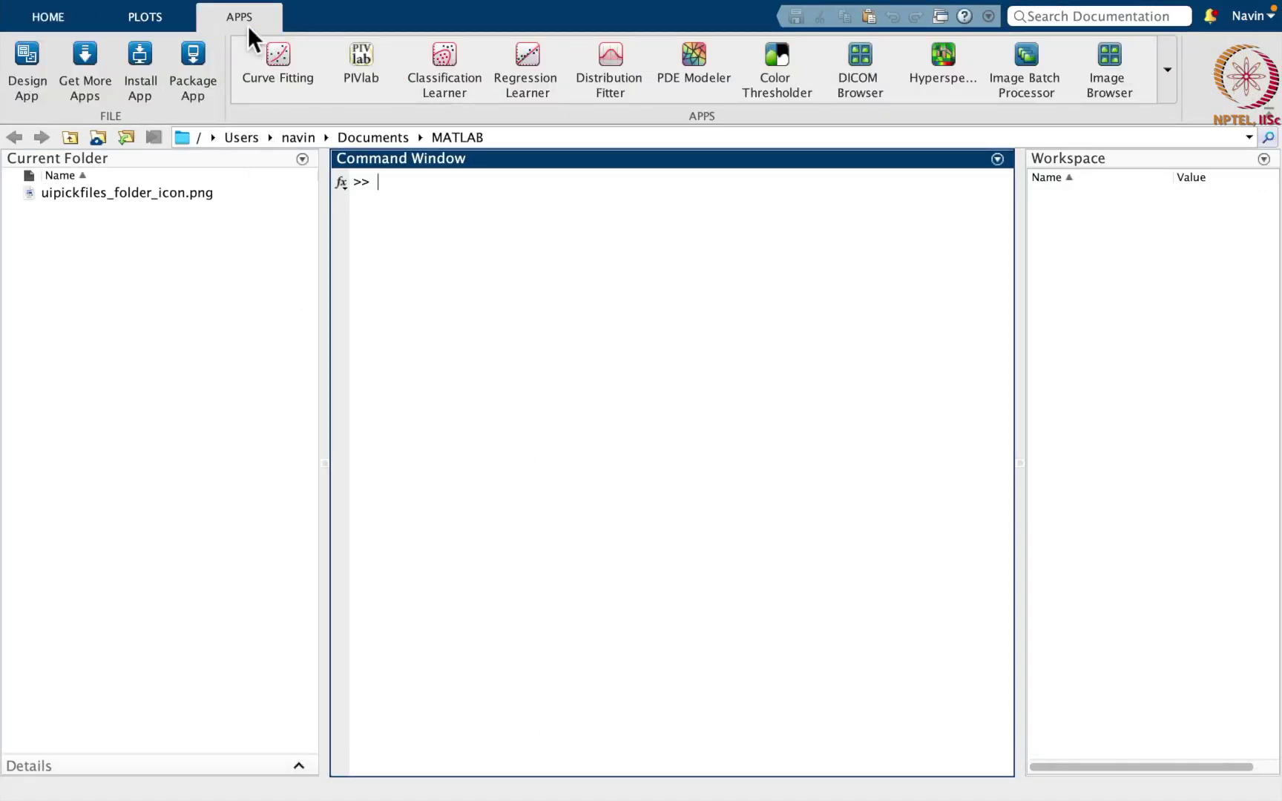
{"action": "mouse_move", "coordinate": [364, 63]}
{"action": "left_click", "coordinate": [364, 64]}
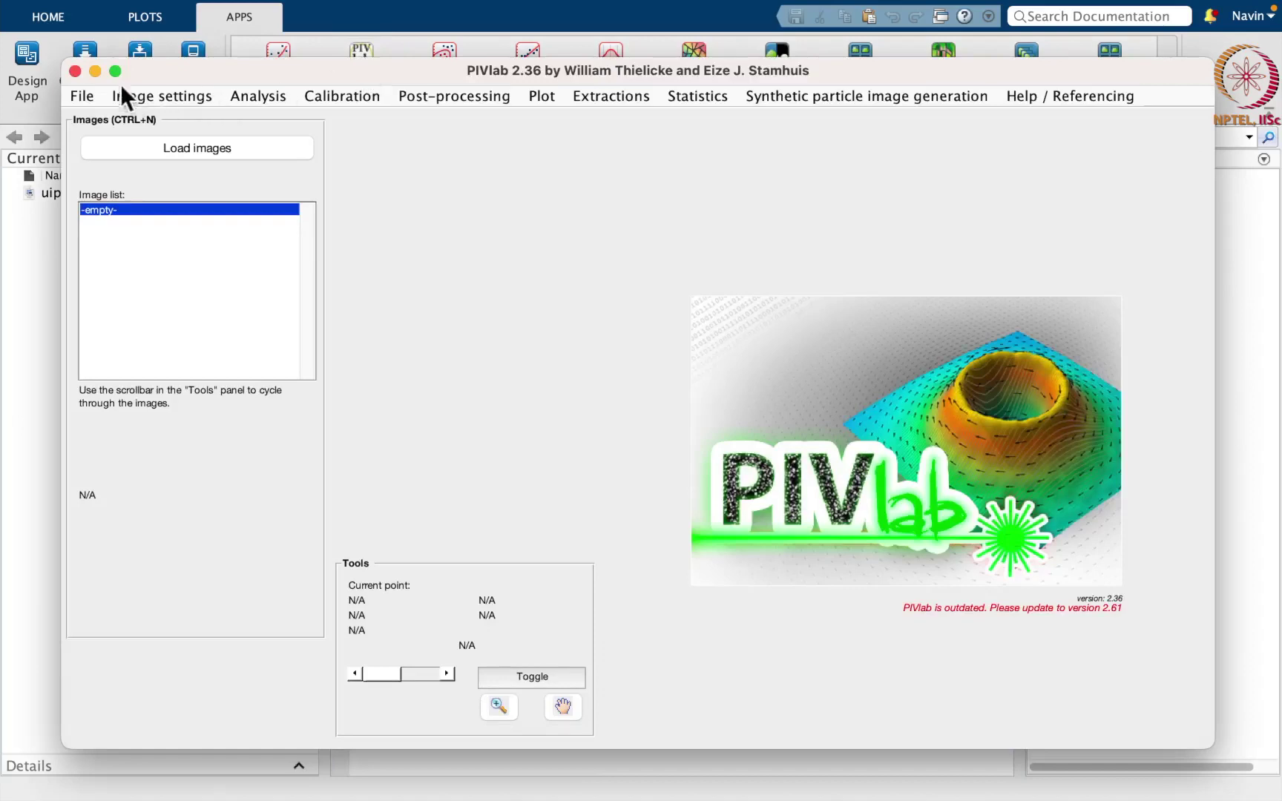
Maximize the PIVlab 2.36 window to fill the screen.
{"action": "left_click", "coordinate": [116, 71]}
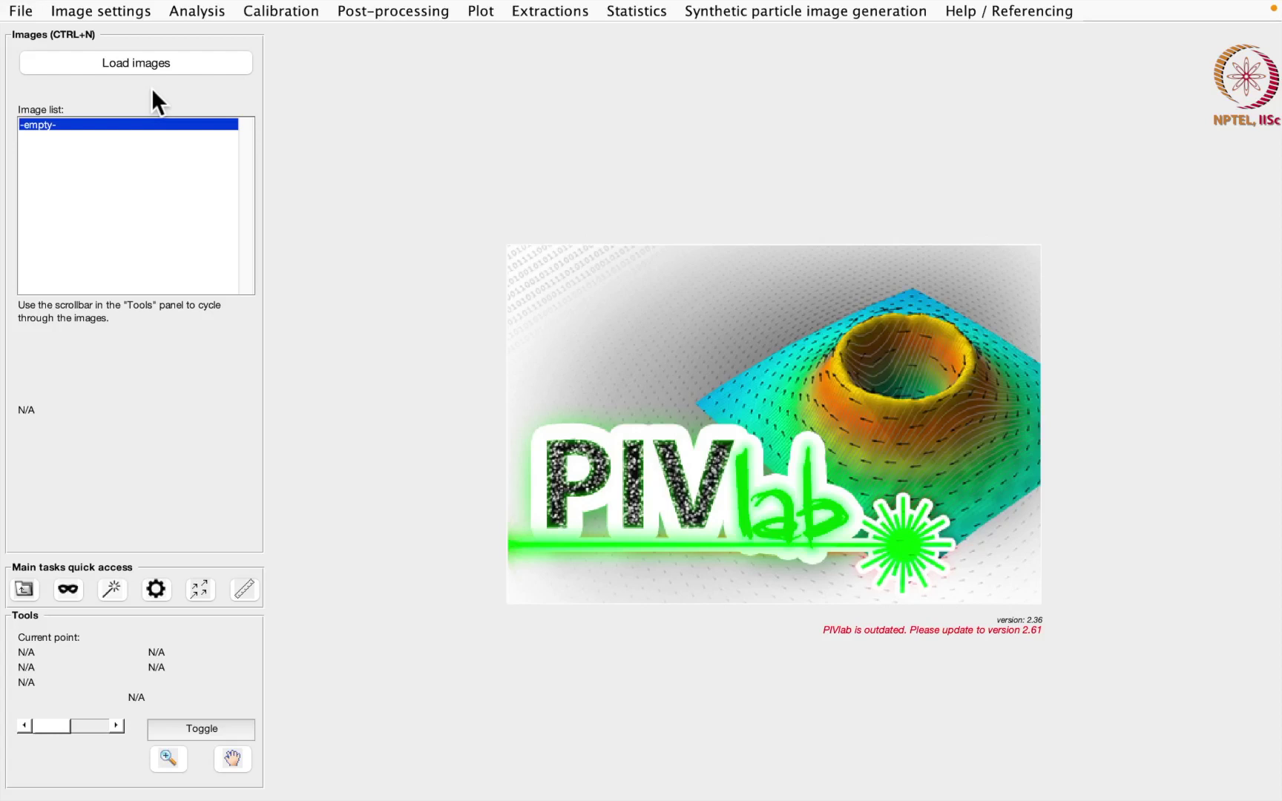
Import Image_1 to Image_5.jpg as time-resolved A/B pairs, showing the first 1920×1080 frame.
{"action": "left_click", "coordinate": [161, 66]}
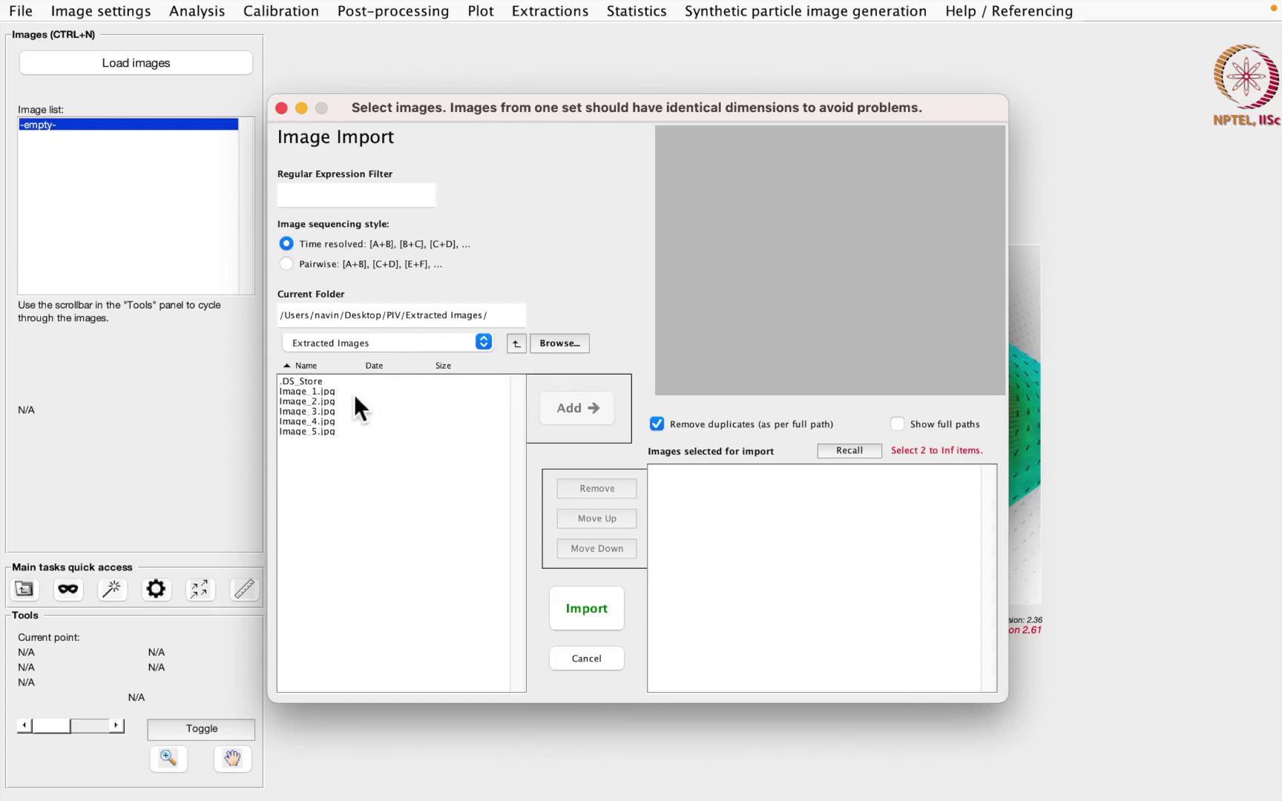
{"action": "left_click_drag", "start_coordinate": [354, 392], "coordinate": [340, 437]}
{"action": "left_click", "coordinate": [586, 409]}
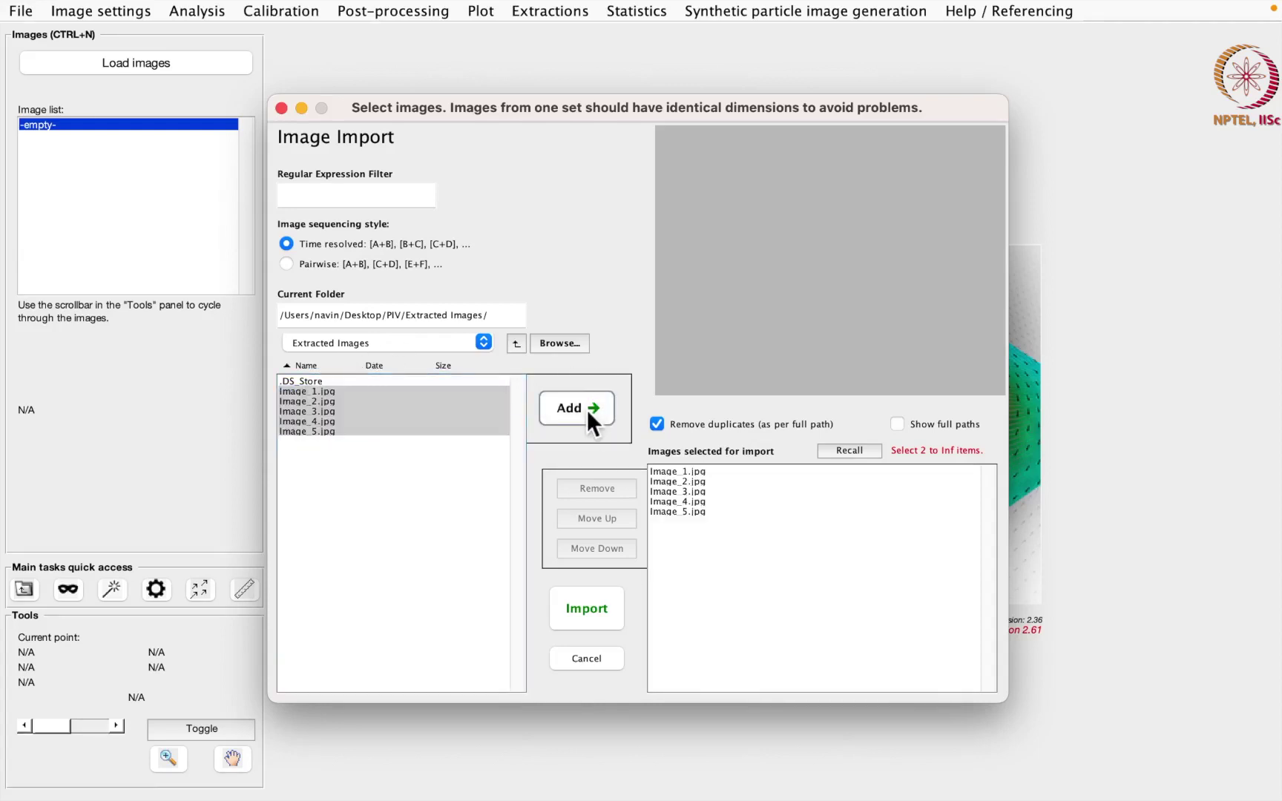
{"action": "left_click", "coordinate": [584, 616]}
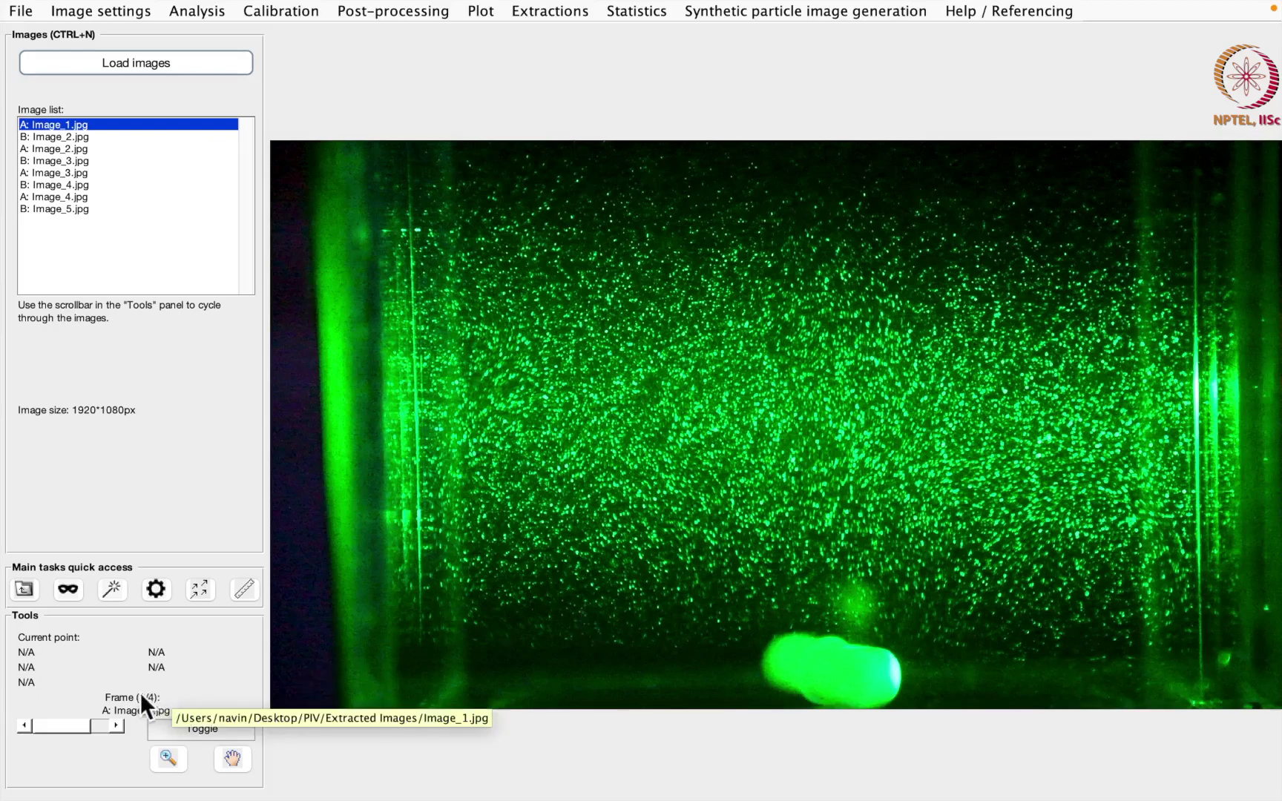
Advance the frame slider to the last pair, frame 4/4 (Image_4.jpg).
{"action": "left_click", "coordinate": [116, 726]}
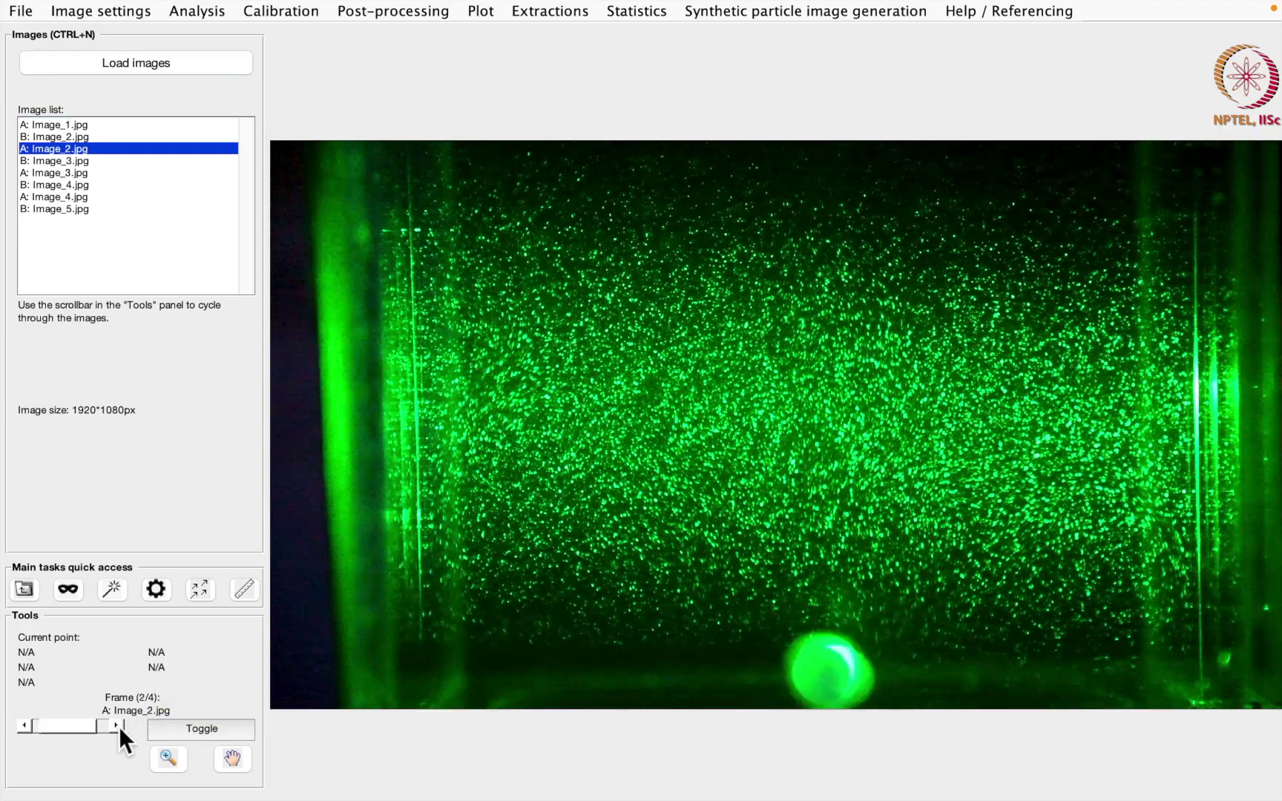
{"action": "left_click", "coordinate": [117, 726]}
{"action": "left_click", "coordinate": [116, 726]}
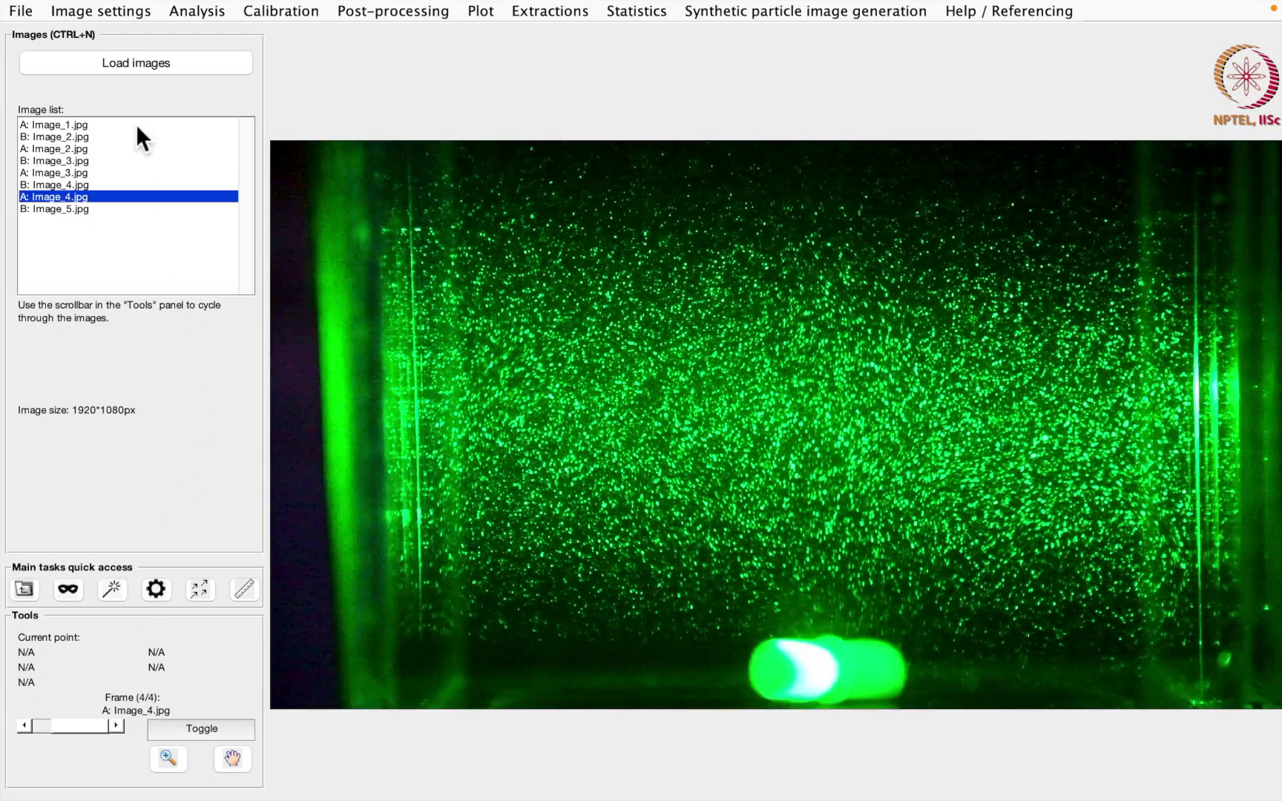
{"action": "left_click", "coordinate": [137, 12]}
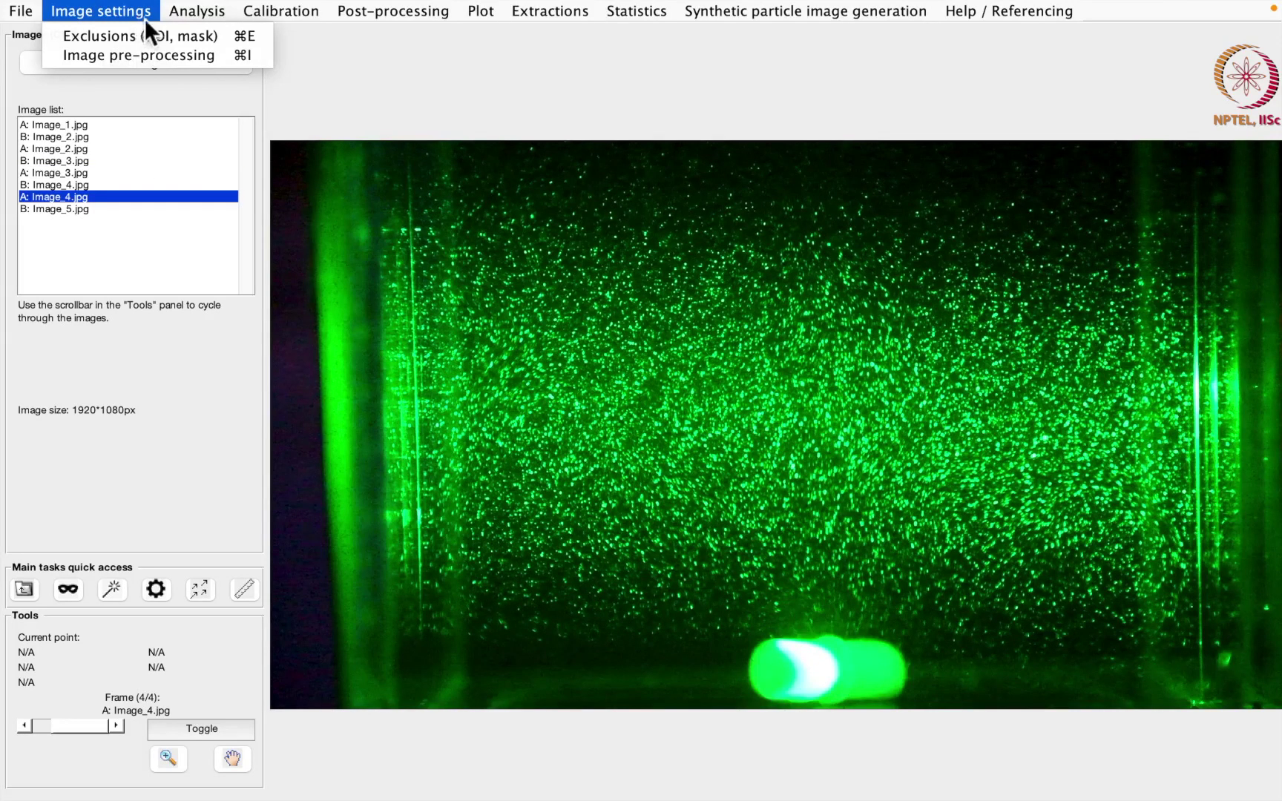
Draw a rectangular ROI at x 335, y 213, sized 1383 × 754 px.
{"action": "left_click", "coordinate": [184, 42]}
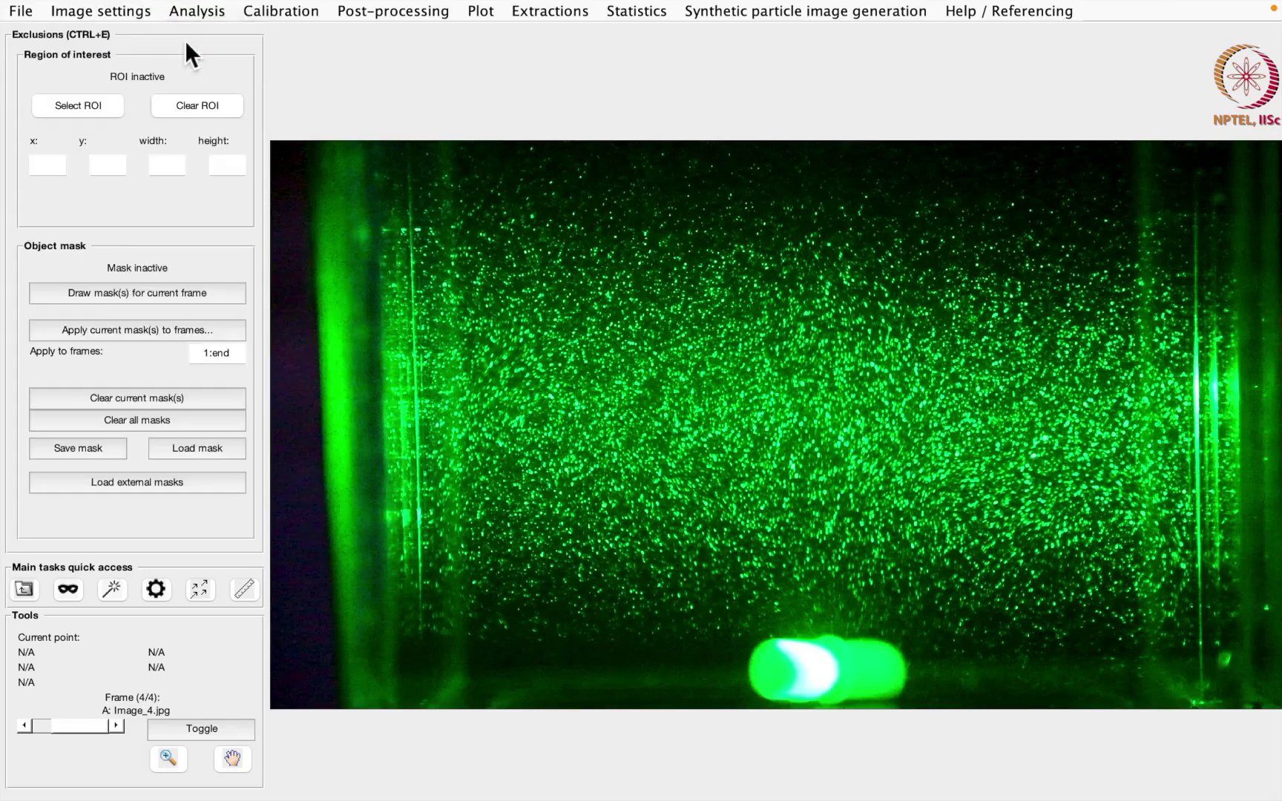
{"action": "left_click", "coordinate": [93, 107]}
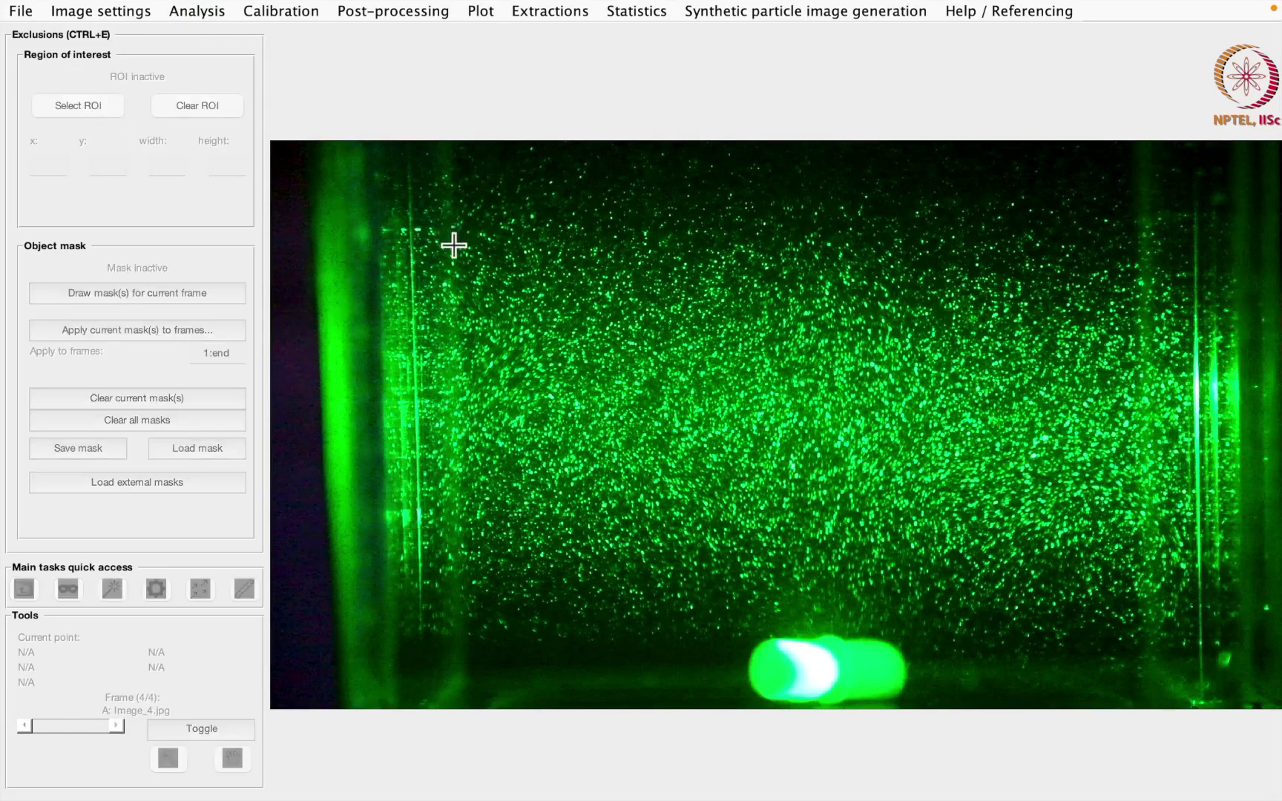
{"action": "left_click_drag", "start_coordinate": [455, 261], "coordinate": [1182, 660]}
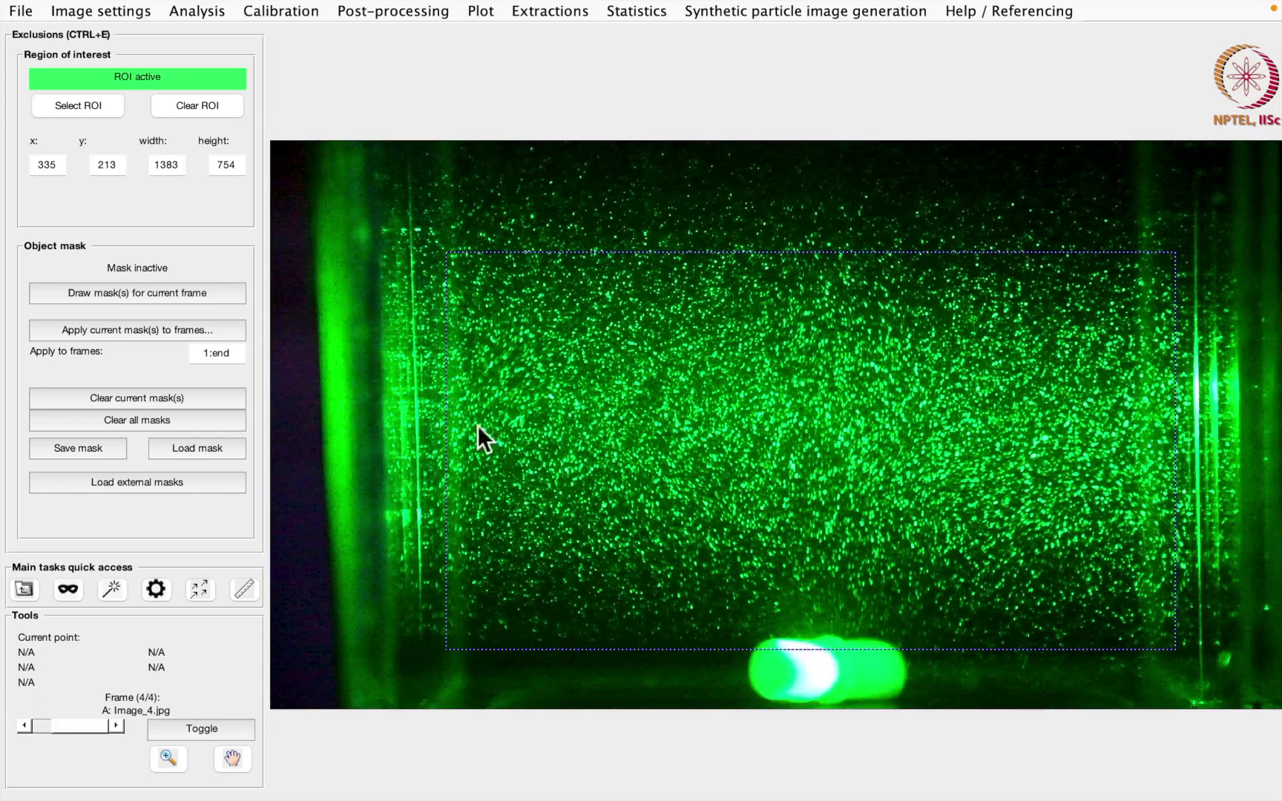
Draw a polygon mask around the bright glowing object at the tank bottom.
{"action": "left_click", "coordinate": [103, 297]}
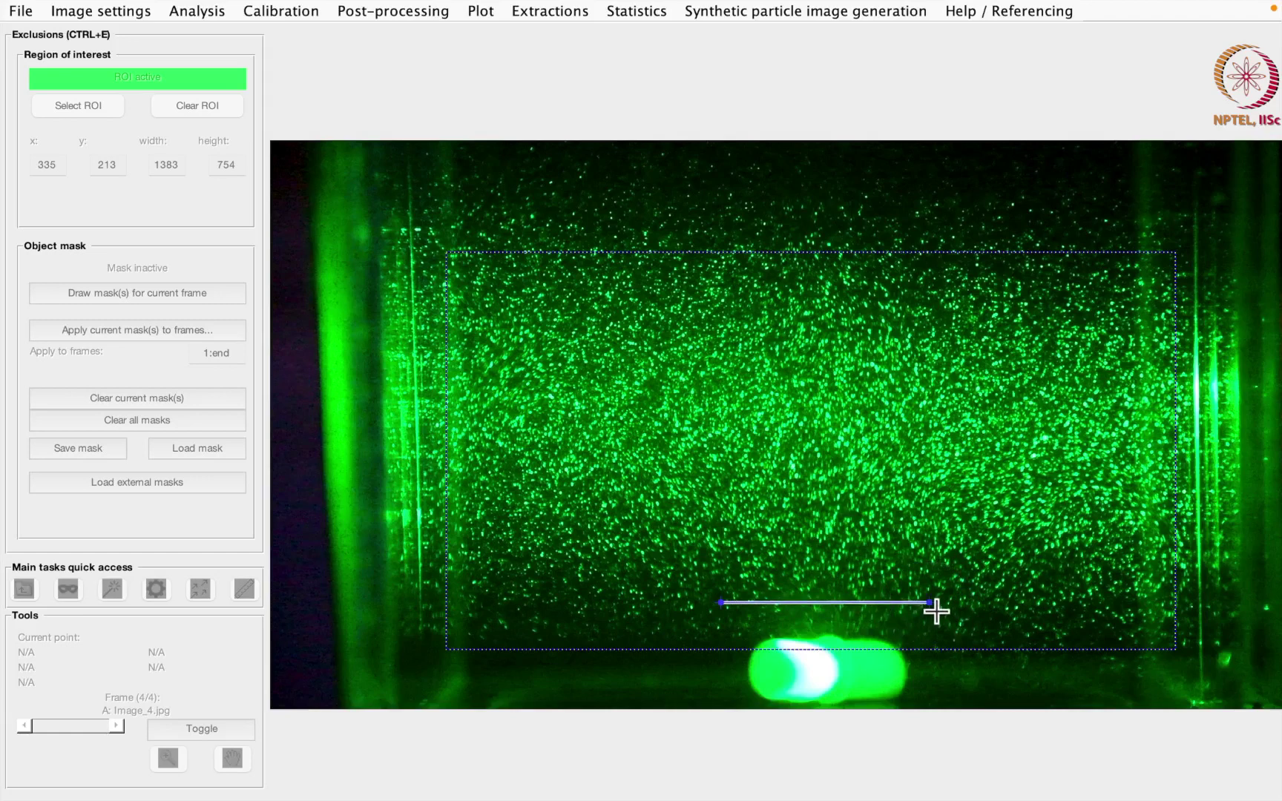
{"action": "left_click", "coordinate": [929, 602]}
{"action": "left_click", "coordinate": [935, 696]}
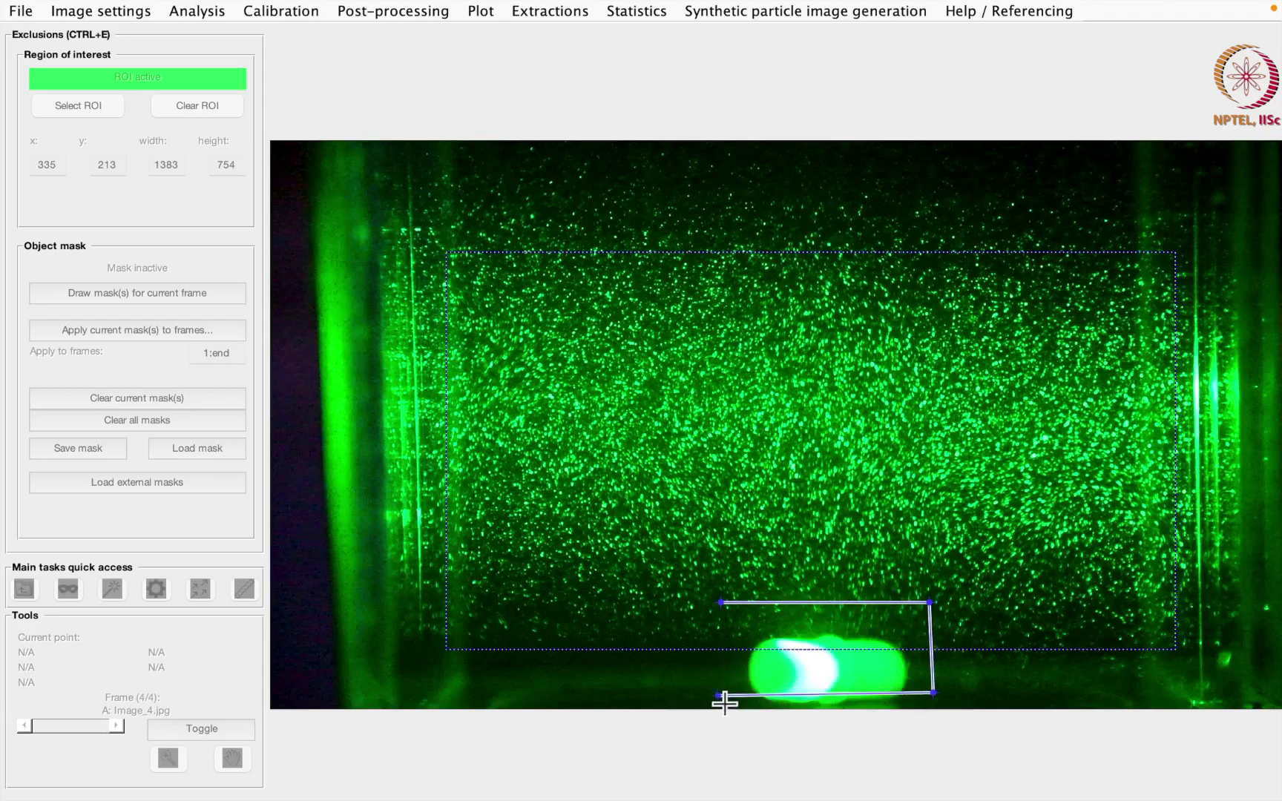
{"action": "left_click", "coordinate": [729, 611]}
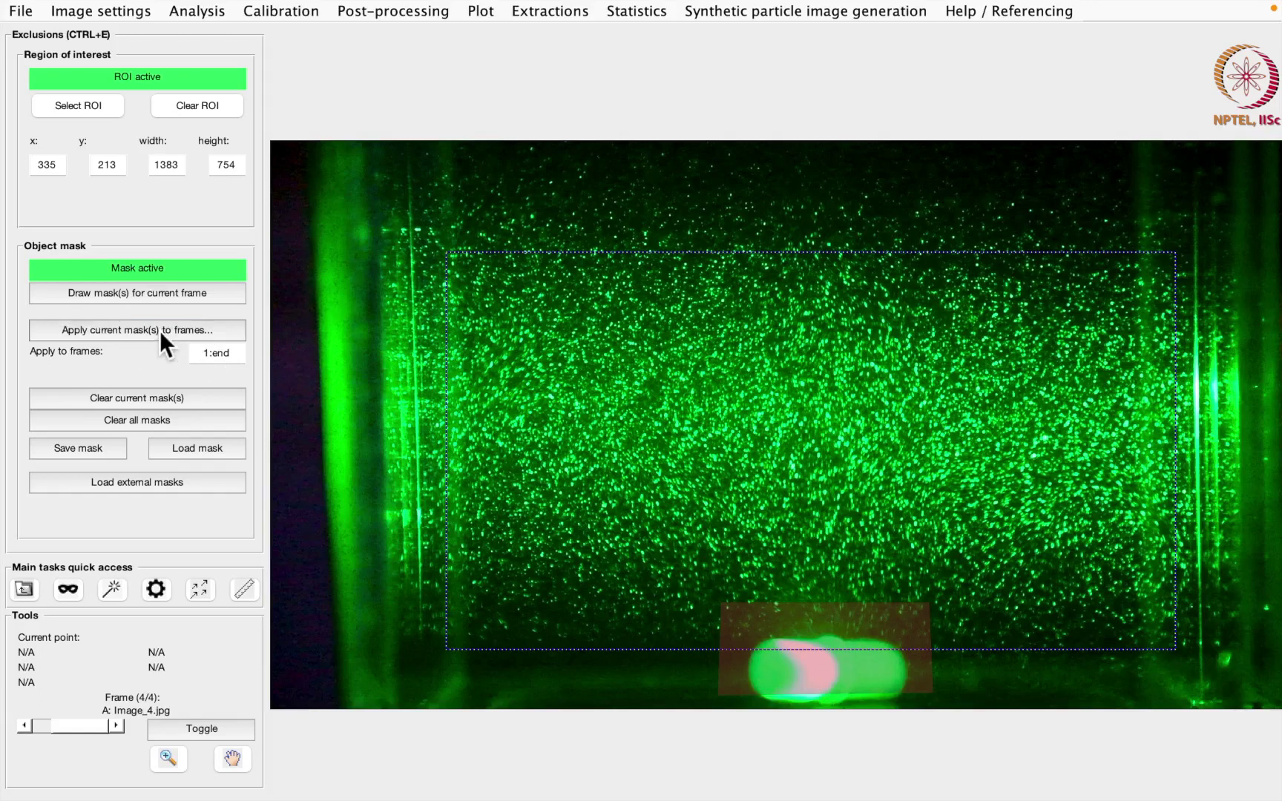
Step the frame slider back to the first image pair, frame 1/4.
{"action": "left_click", "coordinate": [29, 730]}
{"action": "left_click", "coordinate": [29, 729]}
{"action": "left_click", "coordinate": [29, 730]}
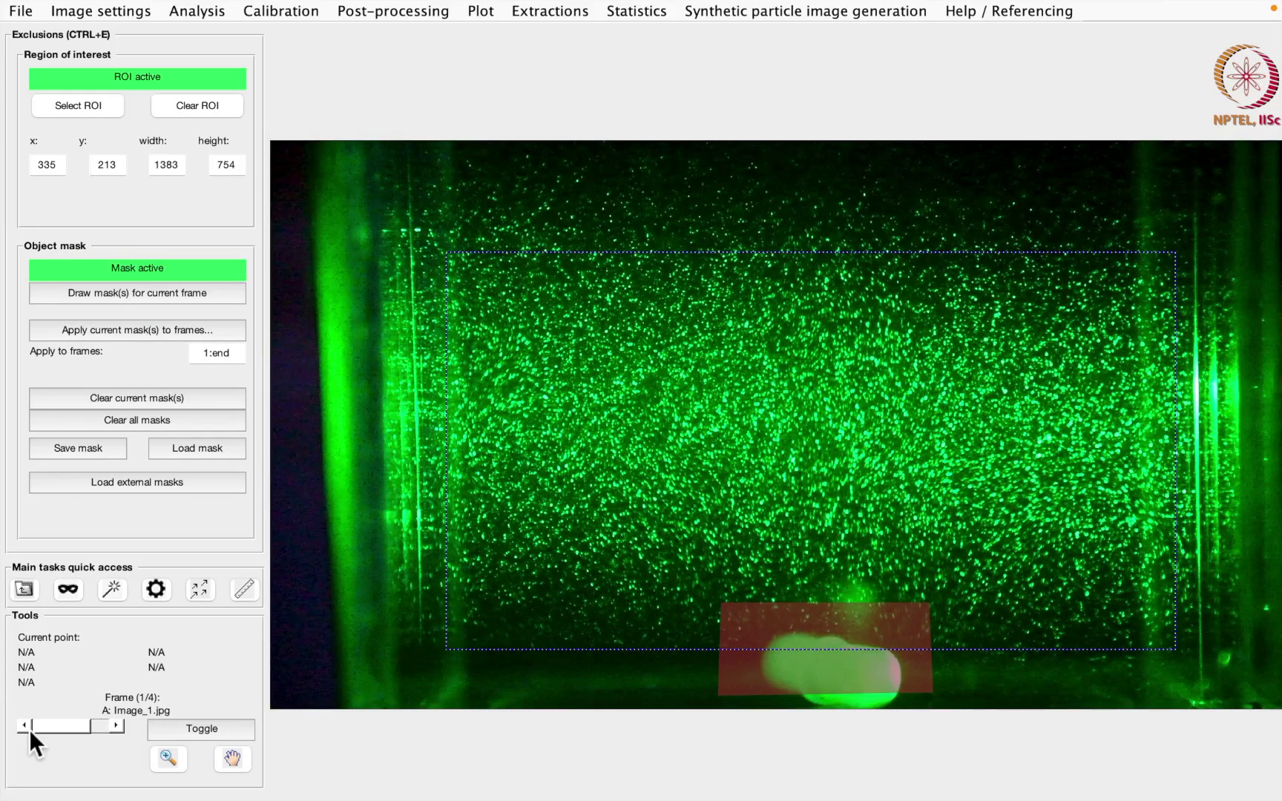
{"action": "left_click", "coordinate": [134, 12]}
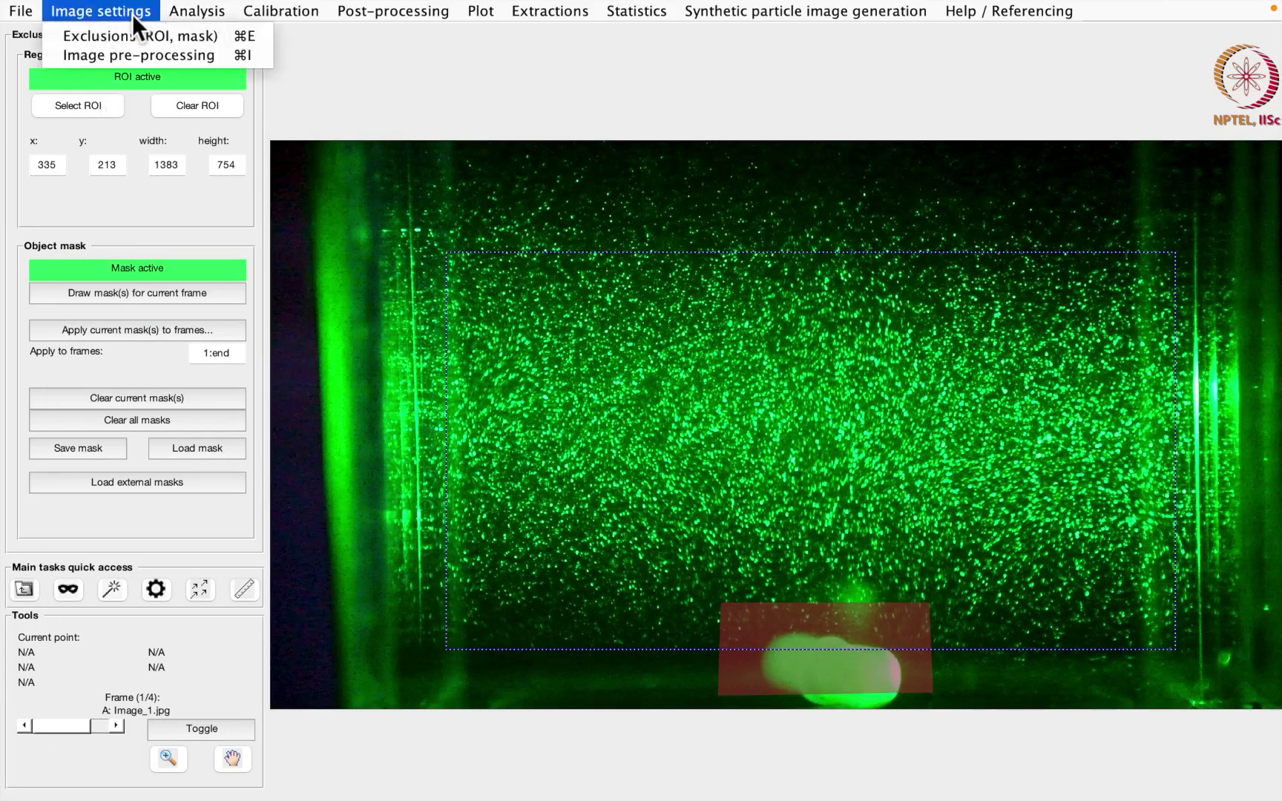
Enable the 15 px highpass alongside 20 px CLAHE and preview pre-processed frame 1.
{"action": "left_click", "coordinate": [148, 61]}
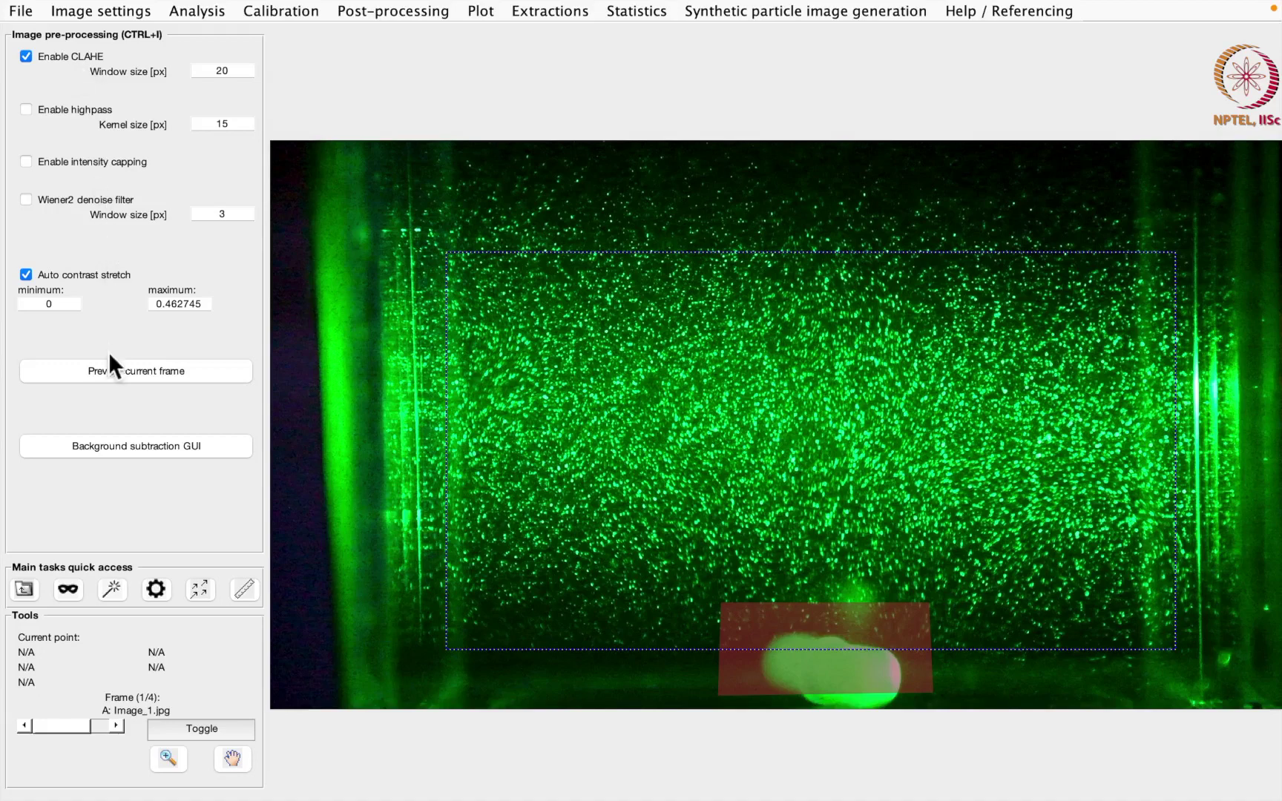
{"action": "left_click", "coordinate": [120, 372]}
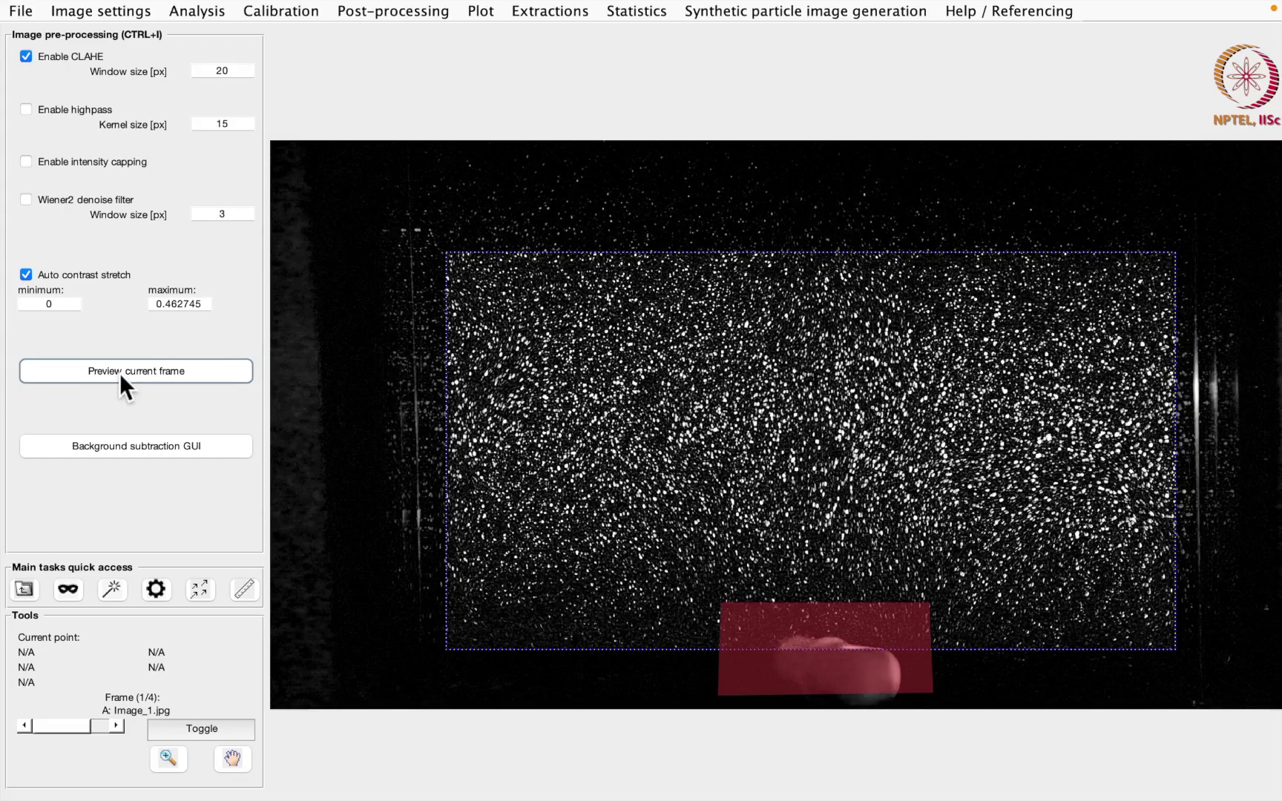
{"action": "left_click", "coordinate": [26, 110]}
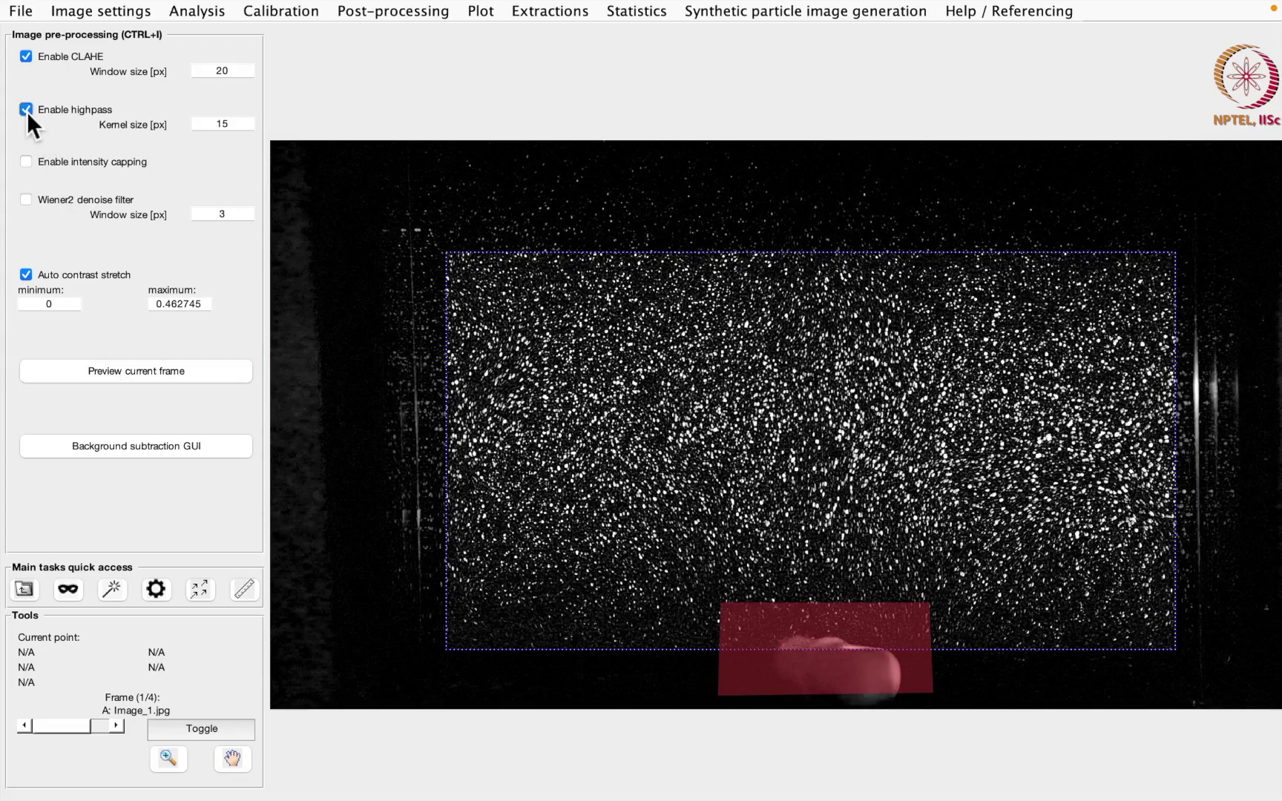
{"action": "left_click", "coordinate": [128, 371]}
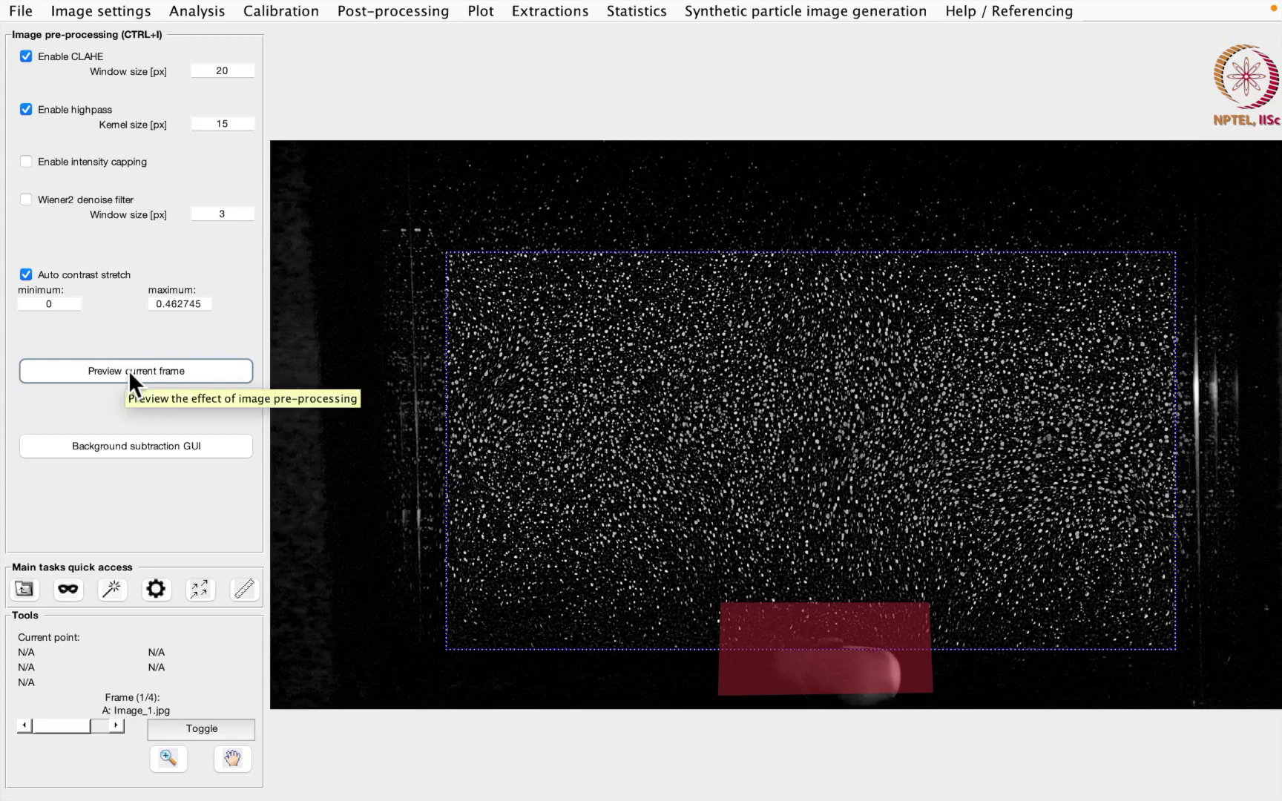
Use FFT window deformation with Pass 1 area 80 and Pass 2 area 50, then analyse frame 1.
{"action": "left_click", "coordinate": [208, 19]}
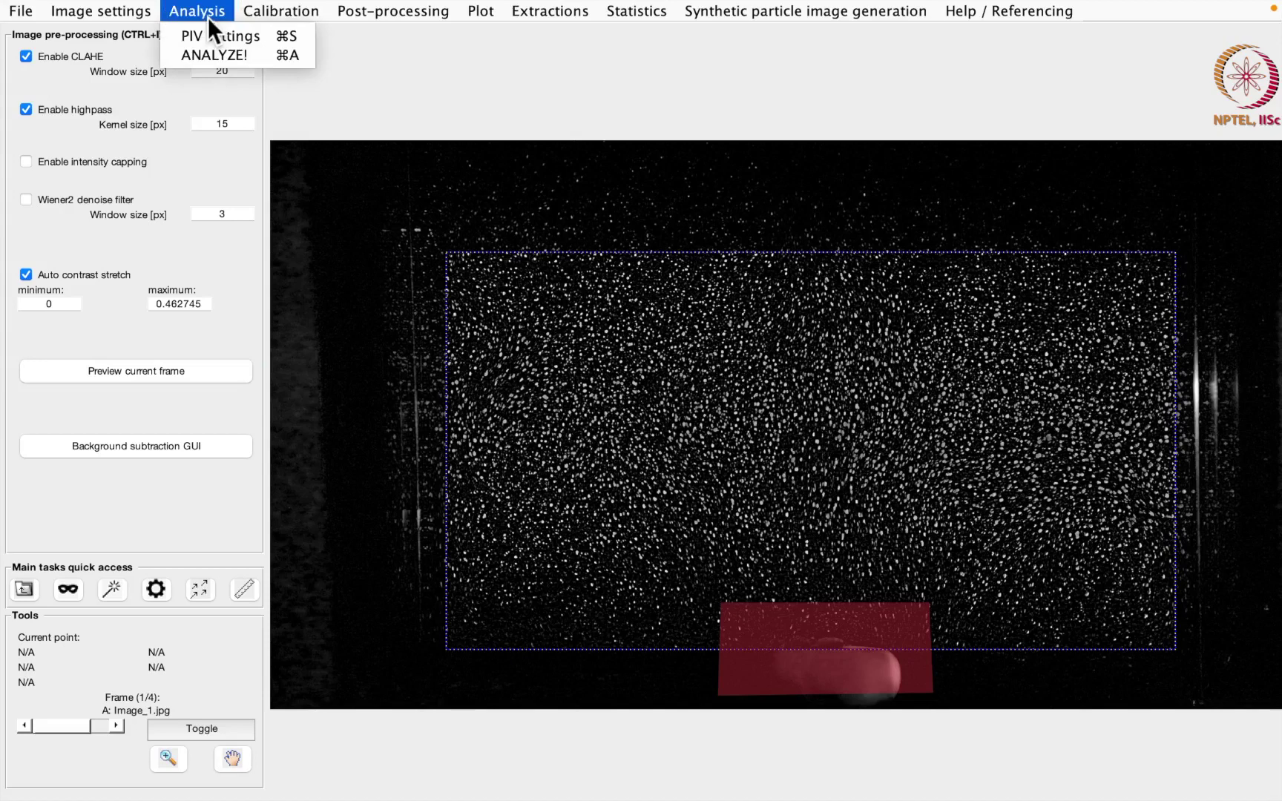
{"action": "left_click", "coordinate": [269, 39]}
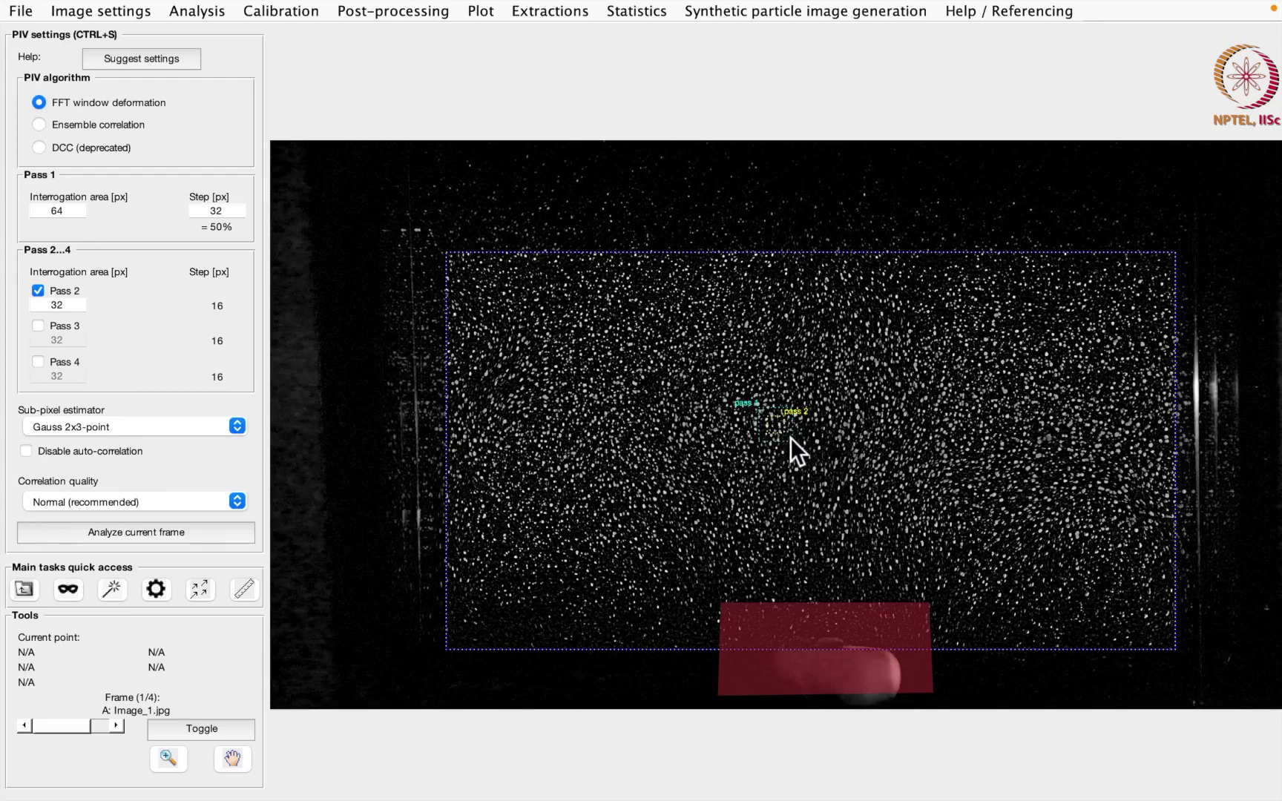
{"action": "left_click", "coordinate": [72, 305]}
{"action": "left_click", "coordinate": [67, 306]}
{"action": "key", "text": "Return"}
{"action": "double_click", "coordinate": [57, 210]}
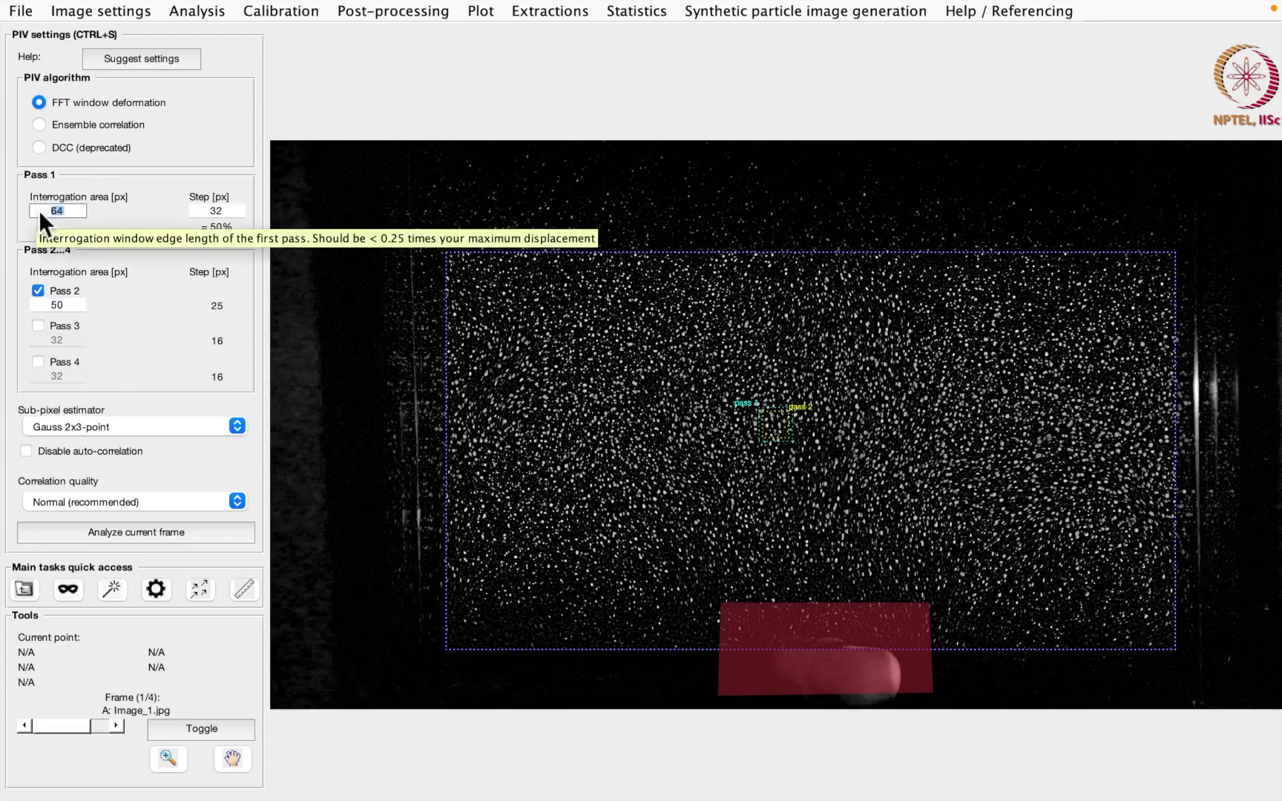
{"action": "type", "text": "80"}
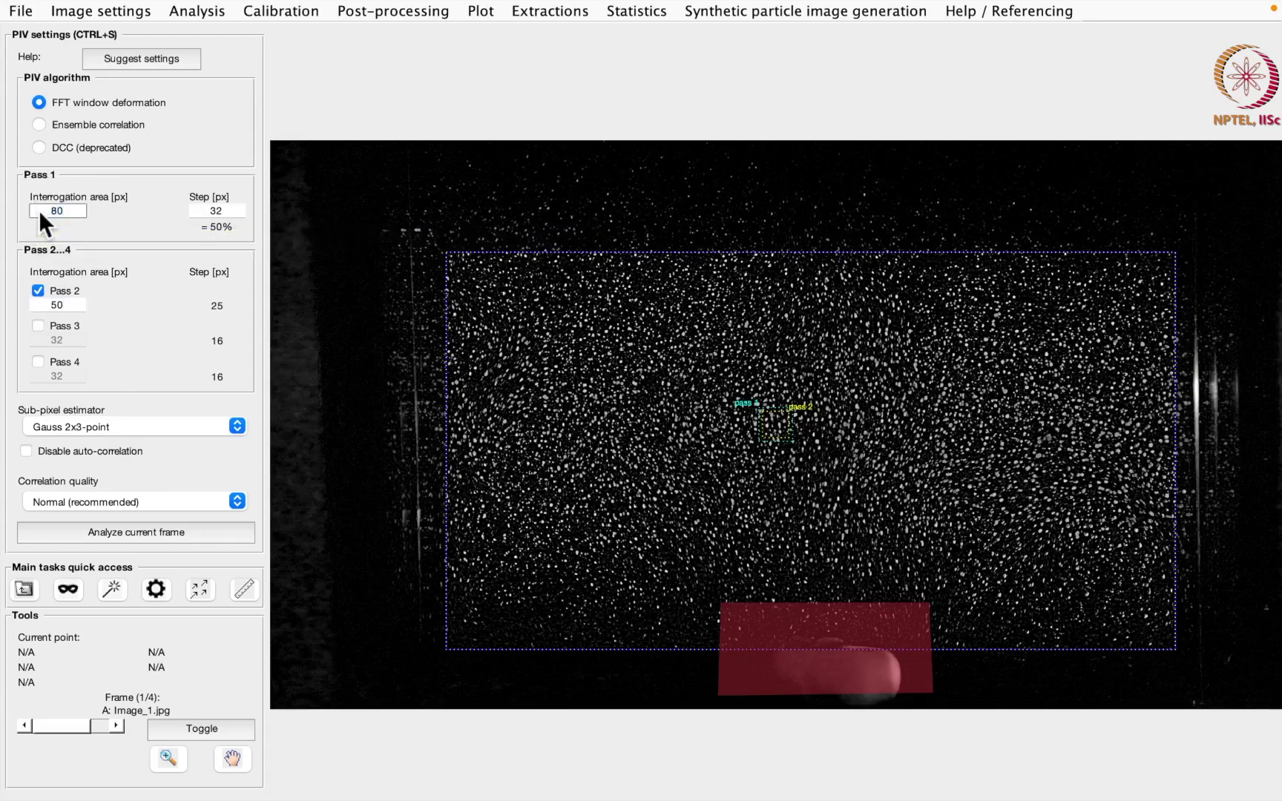
{"action": "key", "text": "Return"}
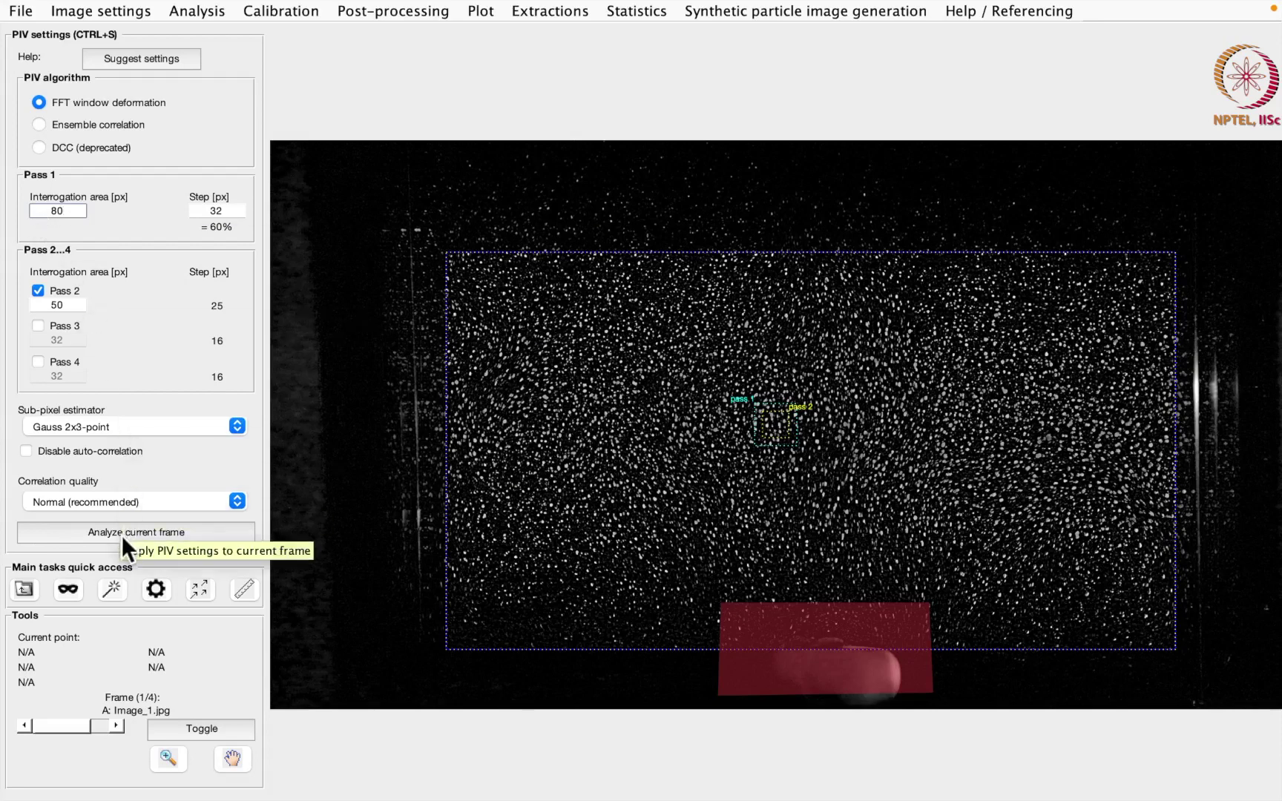
{"action": "left_click", "coordinate": [175, 535]}
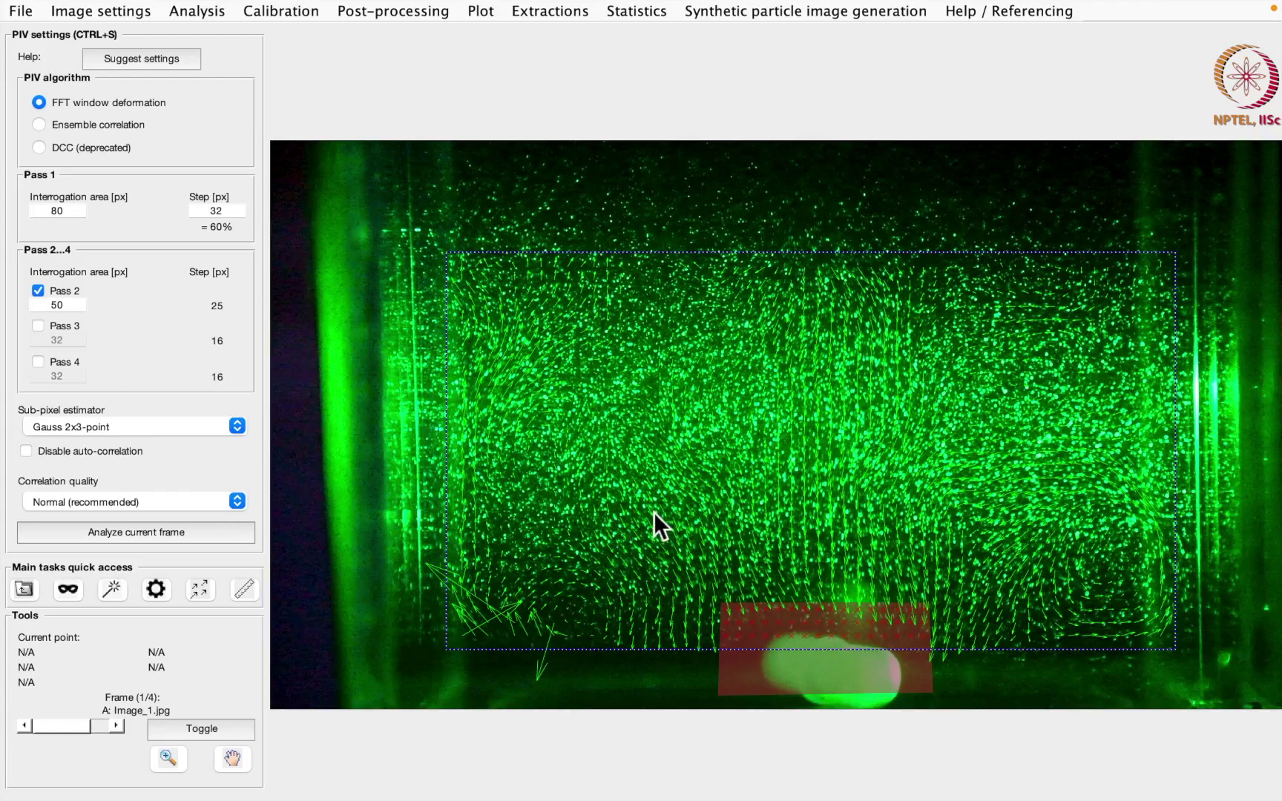
Color valid vectors yellow (RGB 1, 1, 0) and set the vector line width to 1.
{"action": "left_click", "coordinate": [484, 12]}
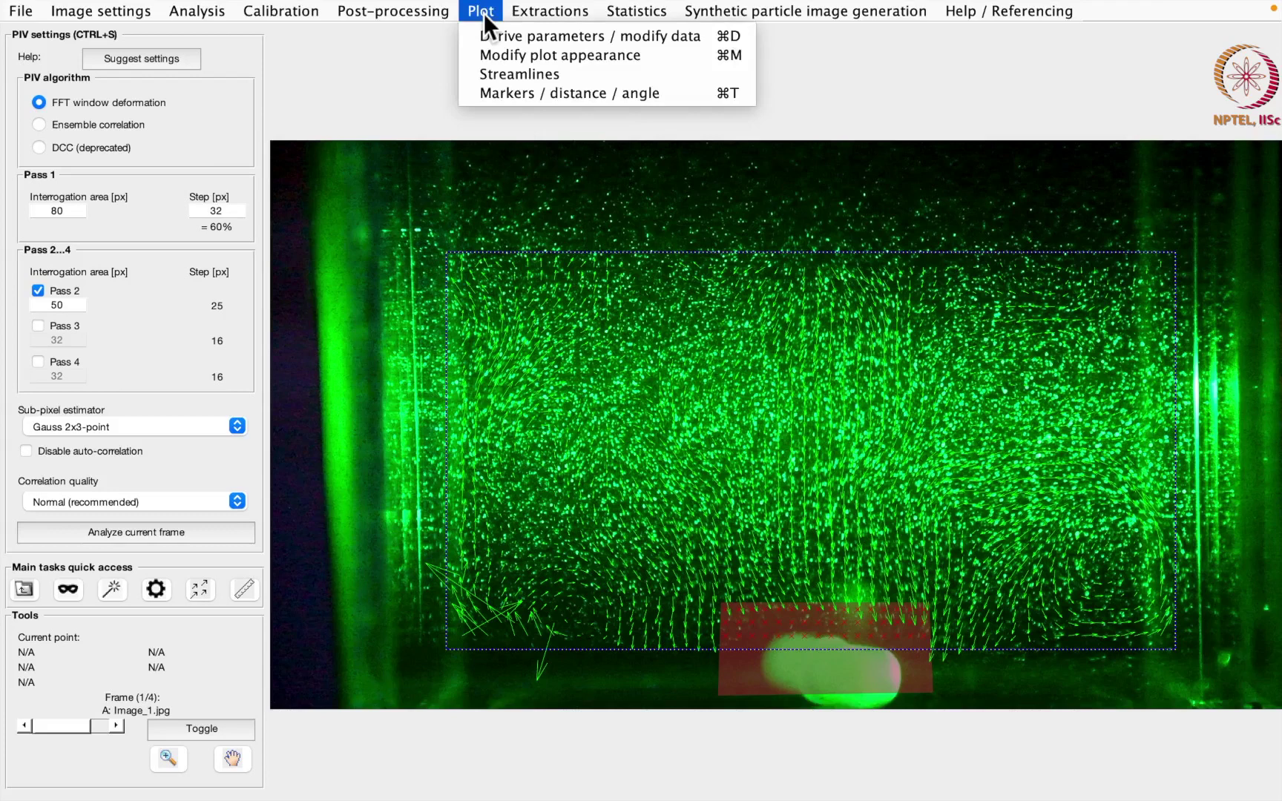
{"action": "left_click", "coordinate": [534, 57]}
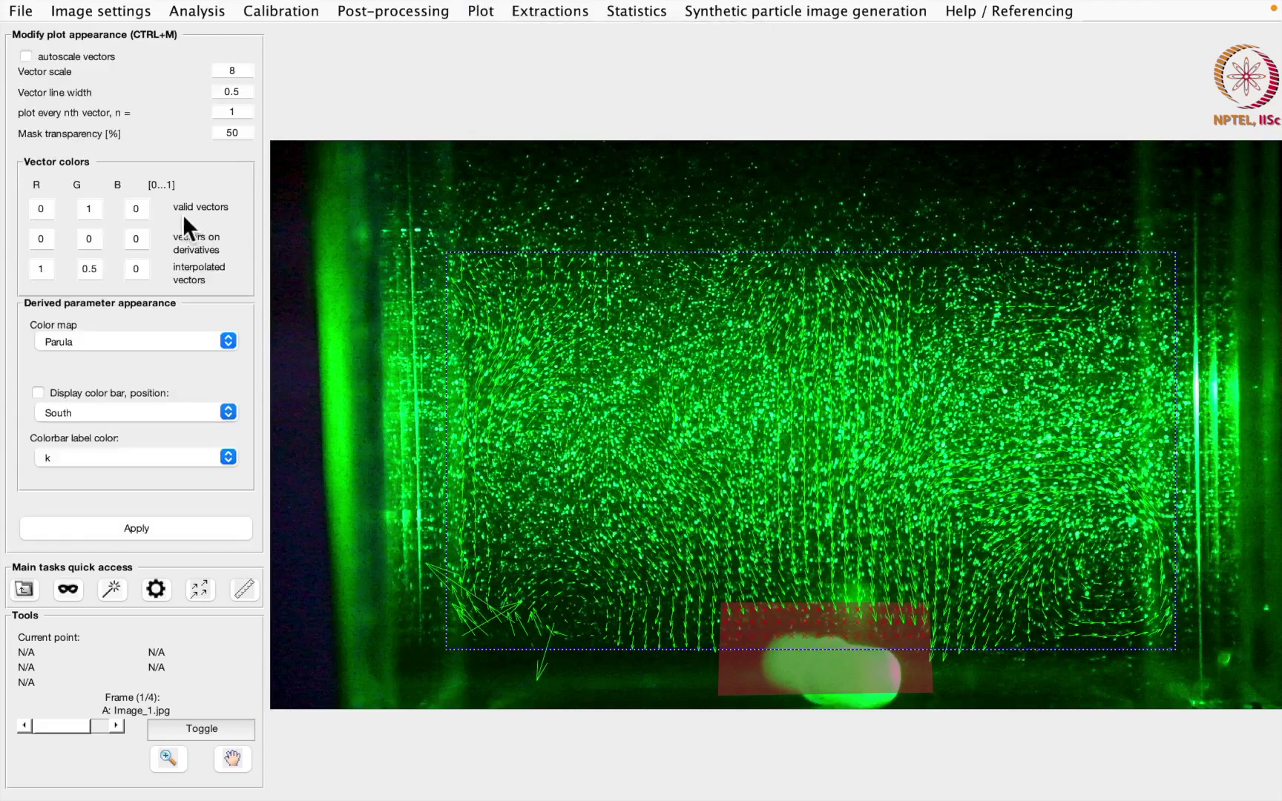
{"action": "left_click", "coordinate": [49, 211]}
{"action": "left_click_drag", "start_coordinate": [49, 211], "coordinate": [25, 209]}
{"action": "left_click", "coordinate": [137, 527]}
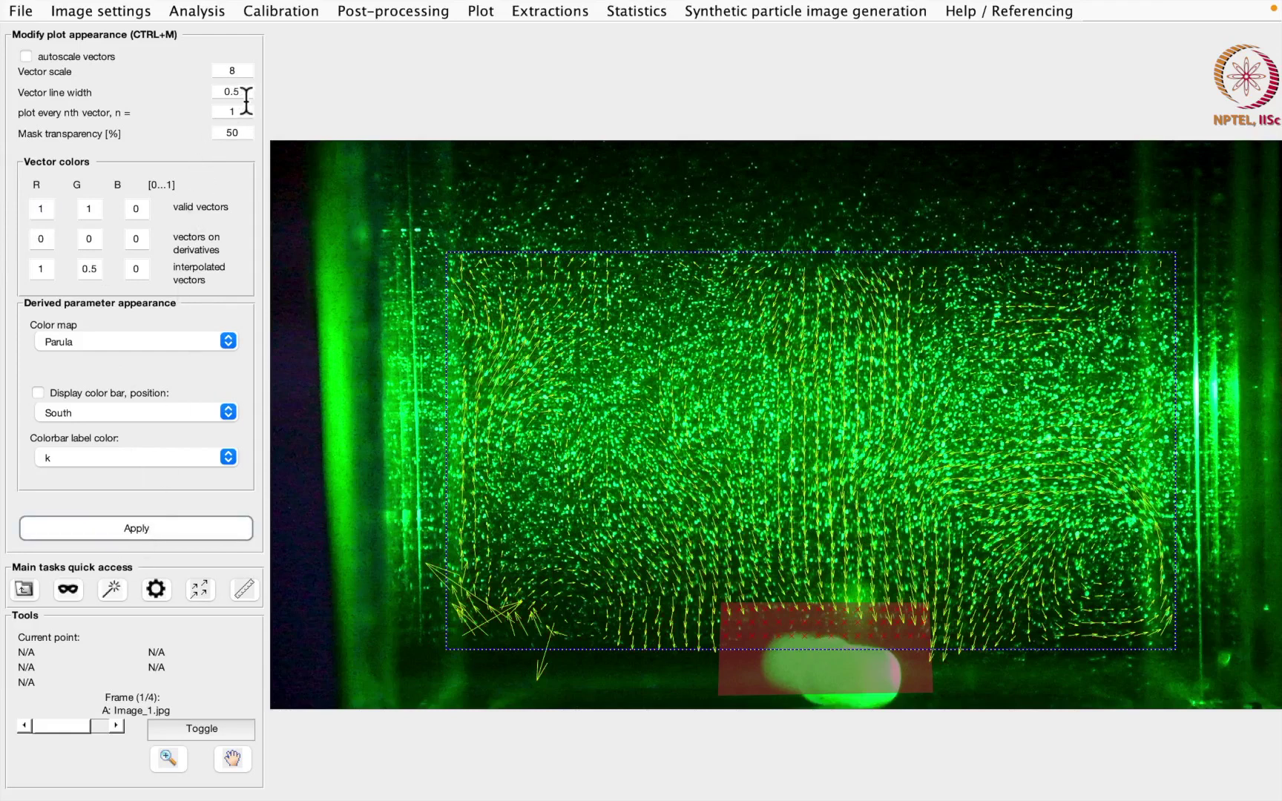
{"action": "left_click_drag", "start_coordinate": [247, 92], "coordinate": [209, 95]}
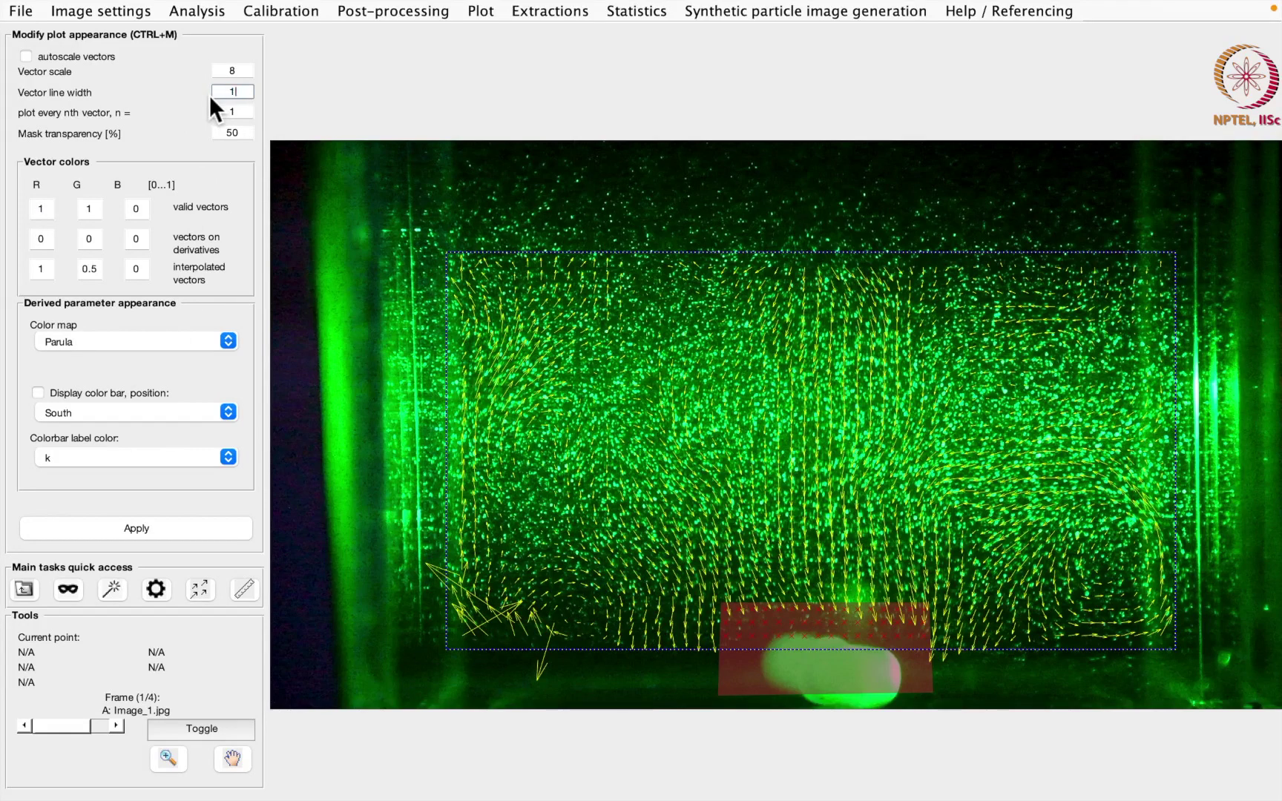
{"action": "left_click", "coordinate": [154, 526]}
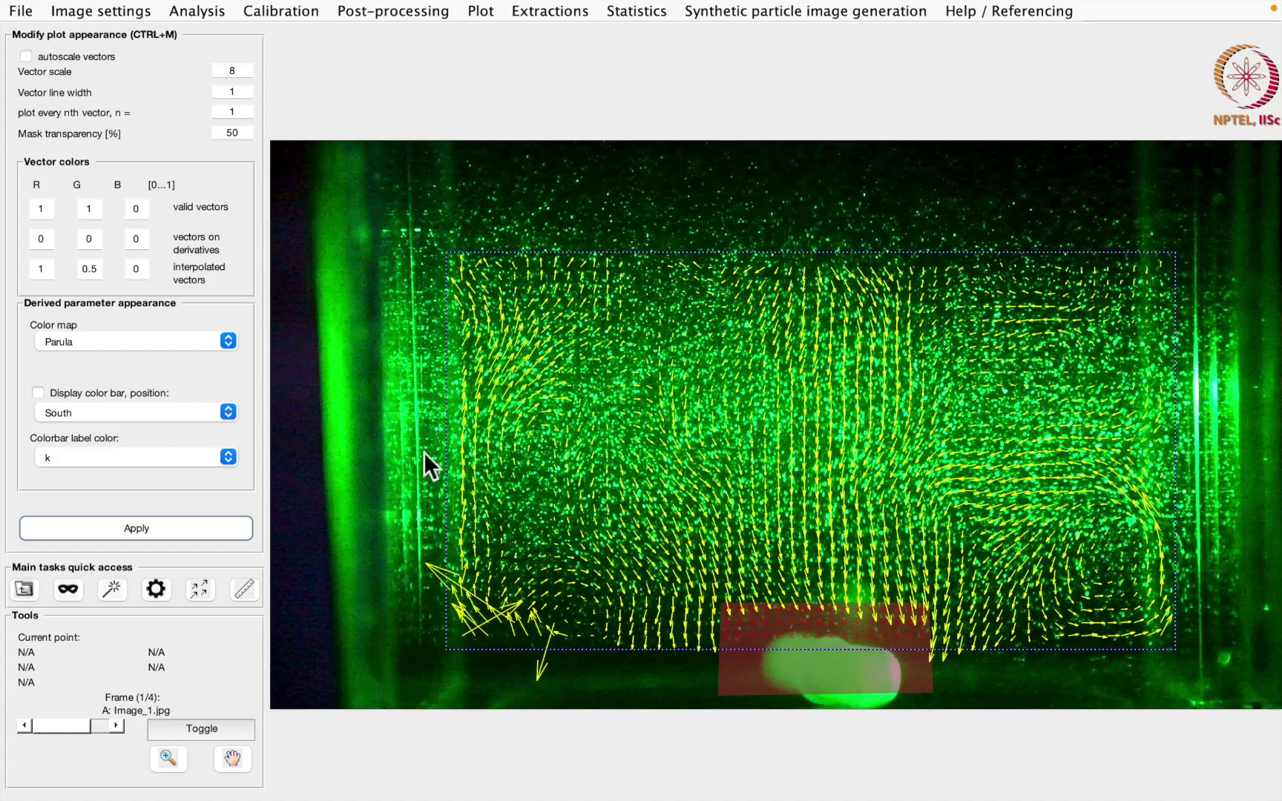
Validate the current frame with the standard deviation filter at 7, interpolating missing data.
{"action": "left_click", "coordinate": [407, 15]}
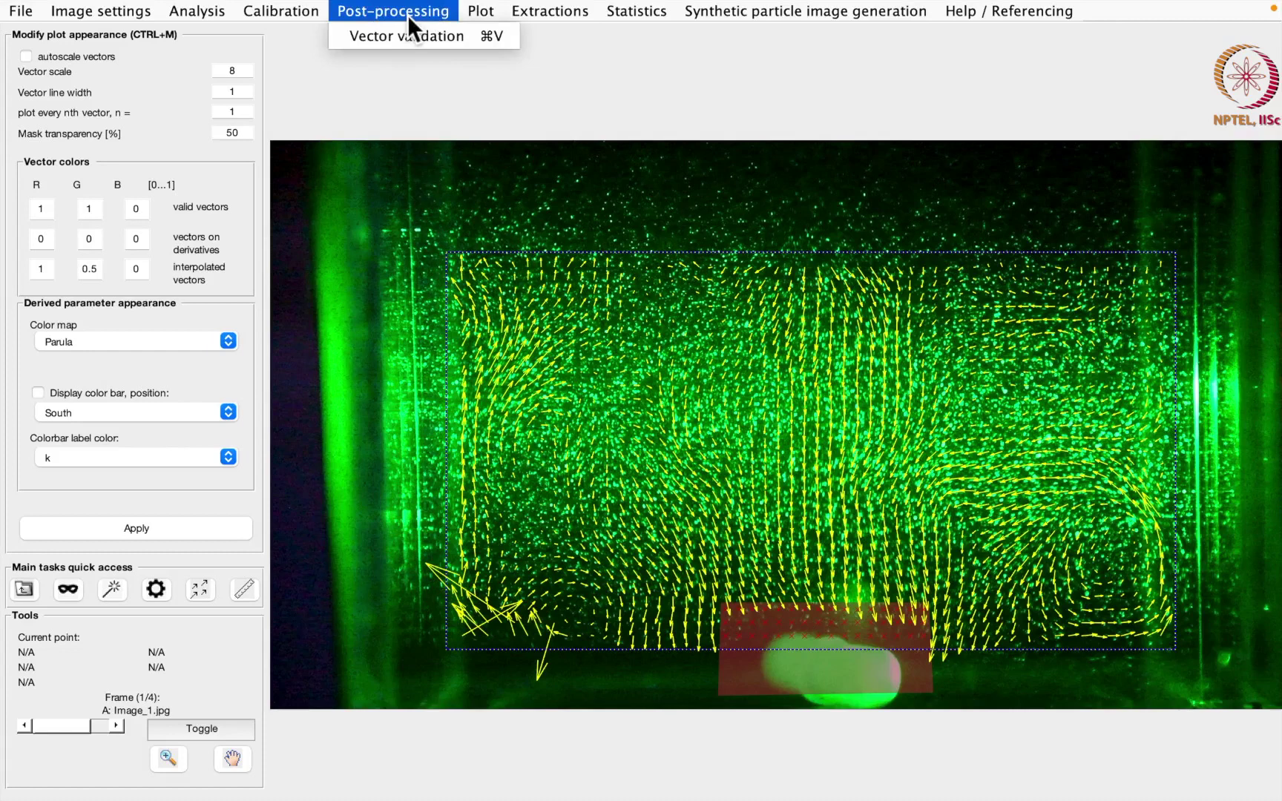
{"action": "left_click", "coordinate": [429, 37]}
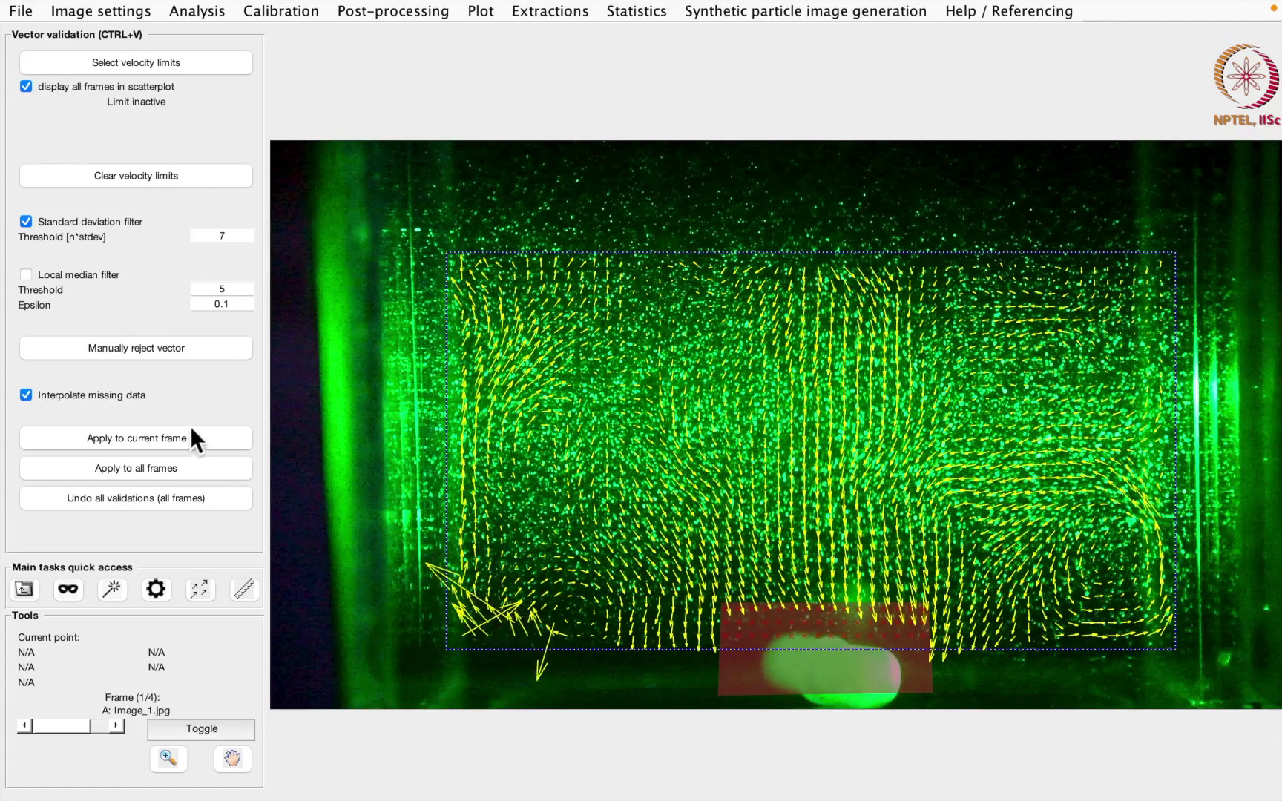
{"action": "left_click", "coordinate": [133, 439]}
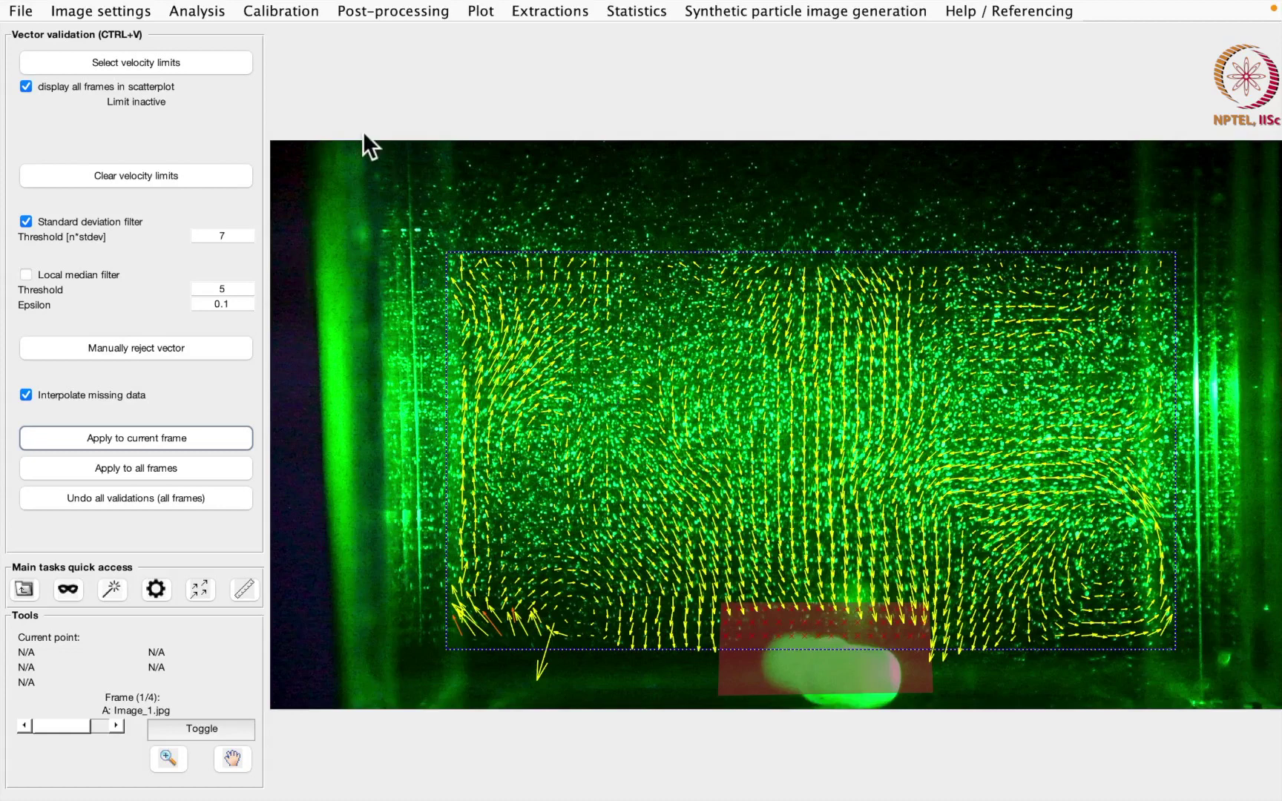
Compute the PIV vector field for all four frames.
{"action": "left_click", "coordinate": [217, 12]}
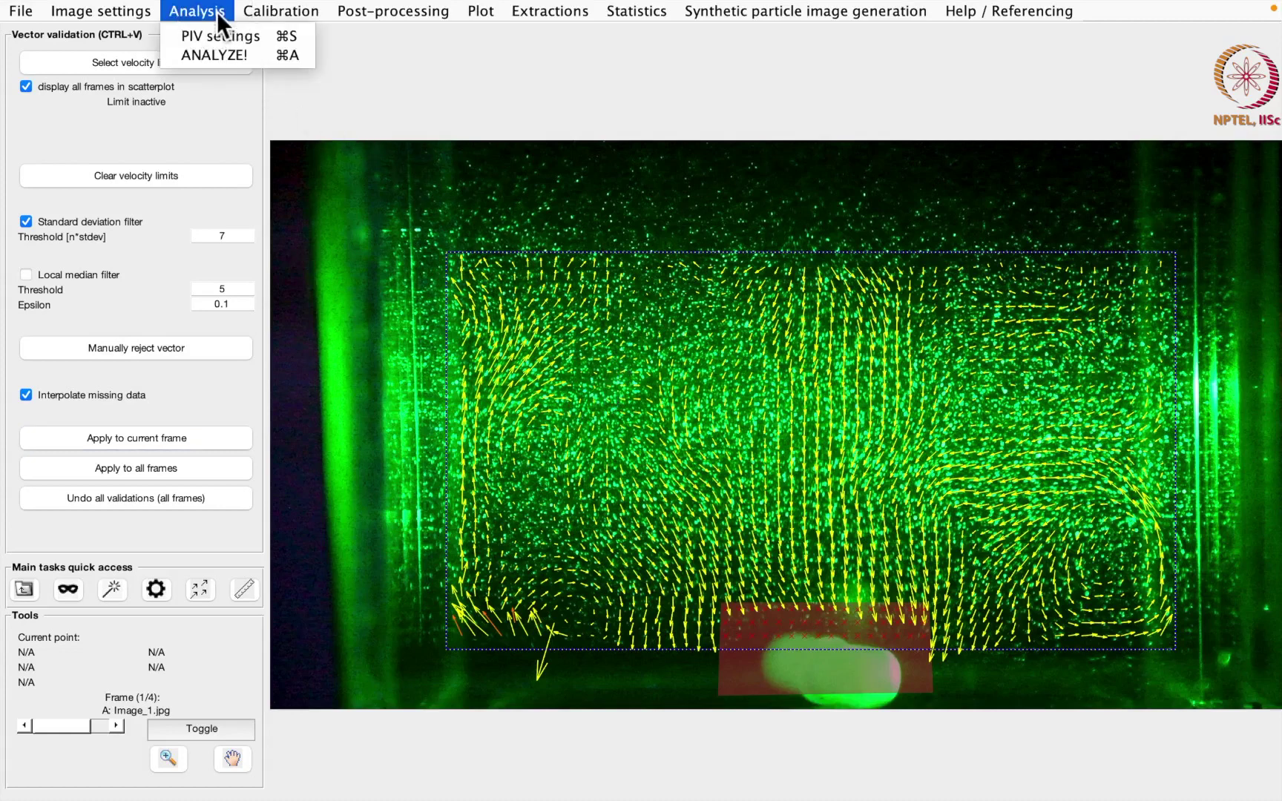
{"action": "left_click", "coordinate": [220, 52]}
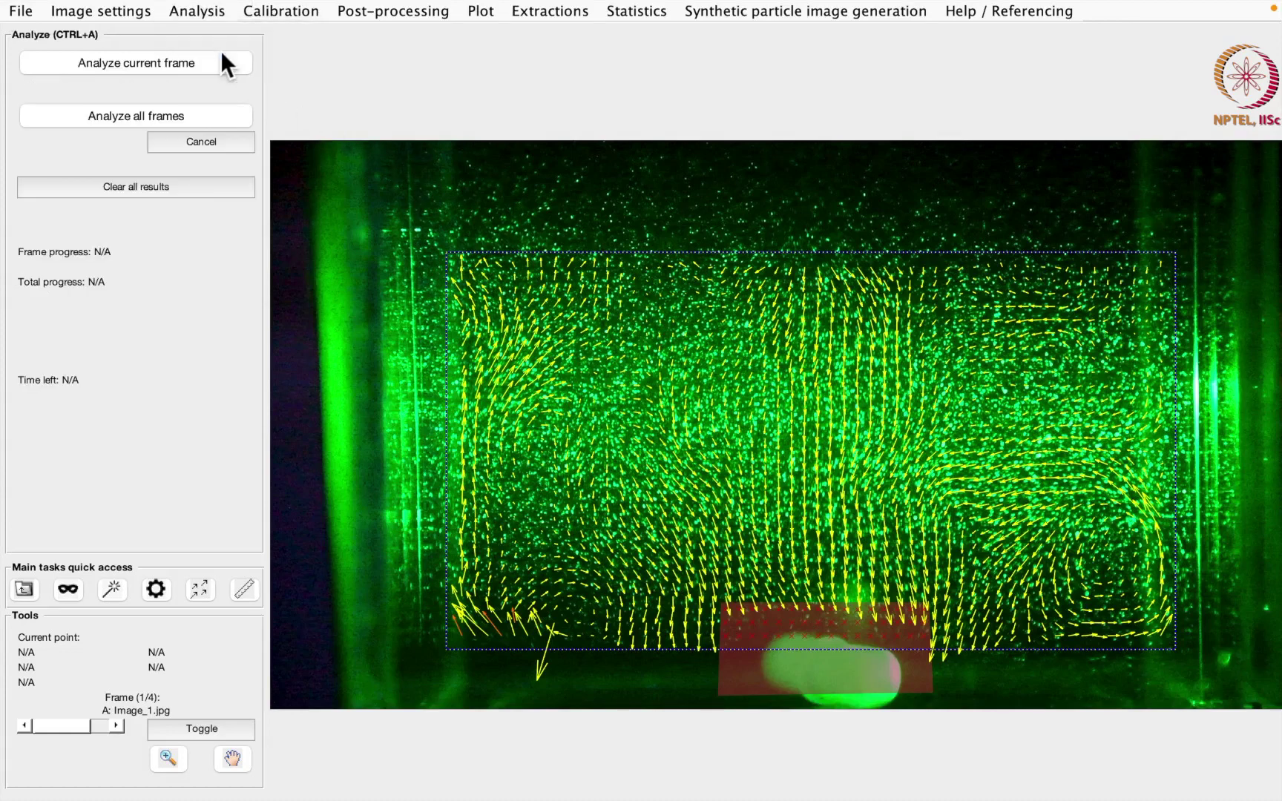
{"action": "left_click", "coordinate": [106, 119]}
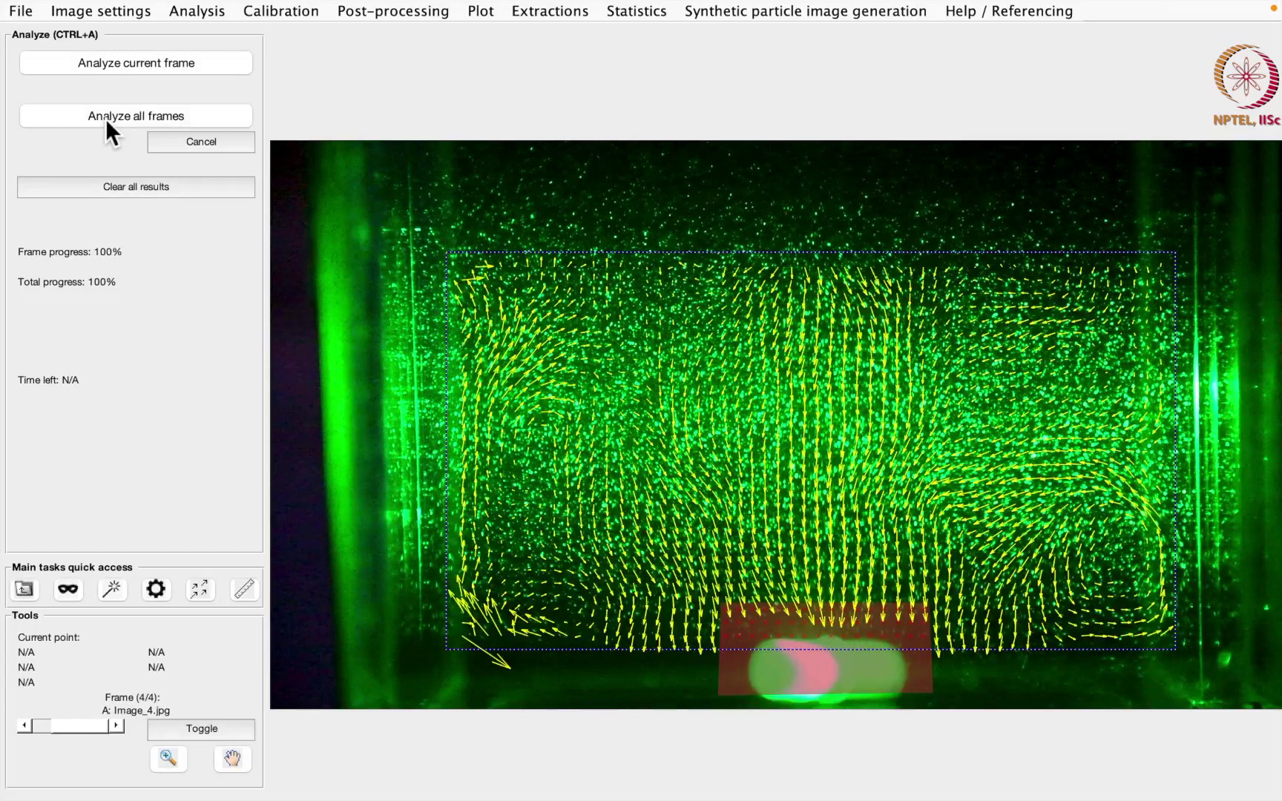
Apply vector validation and interpolation to all frames.
{"action": "left_click", "coordinate": [411, 15]}
{"action": "left_click", "coordinate": [415, 34]}
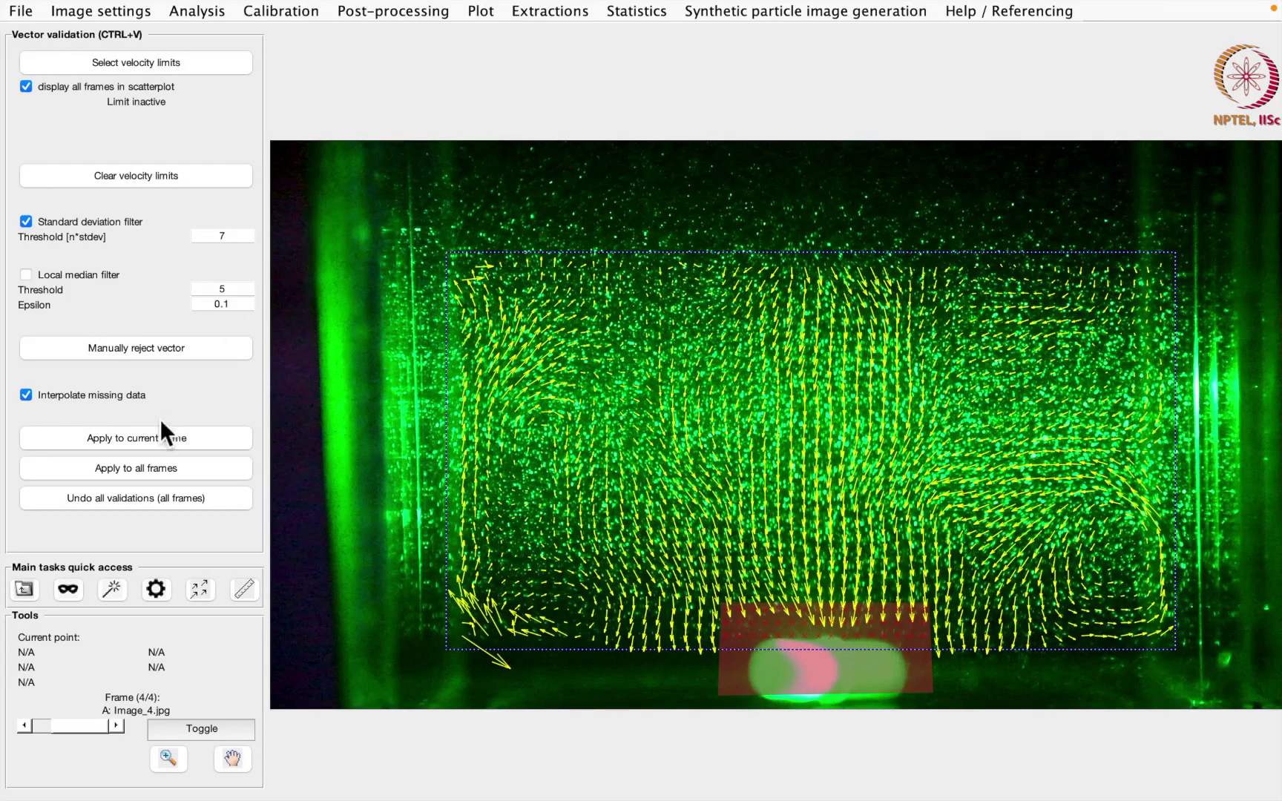
{"action": "left_click", "coordinate": [135, 468]}
Draw three streamlines through the flow on the vector field.
{"action": "left_click", "coordinate": [482, 14]}
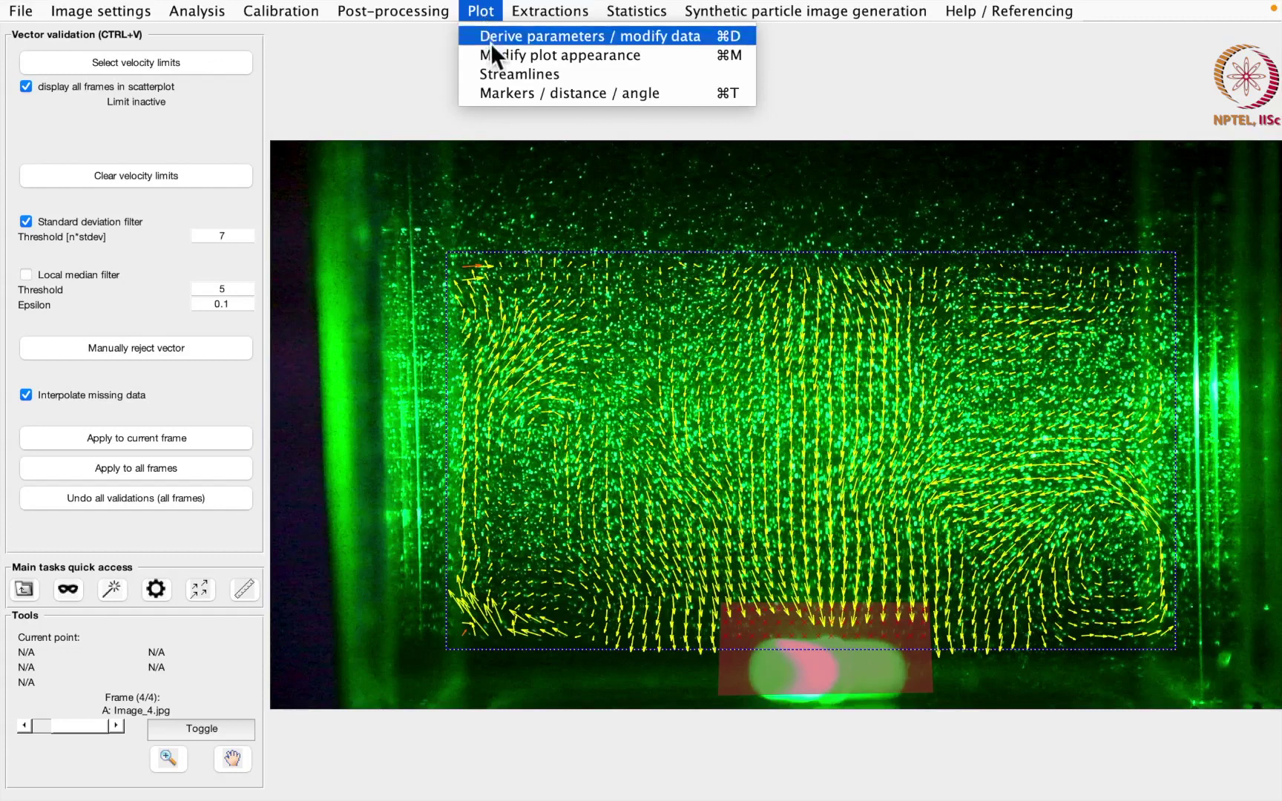
{"action": "left_click", "coordinate": [531, 76]}
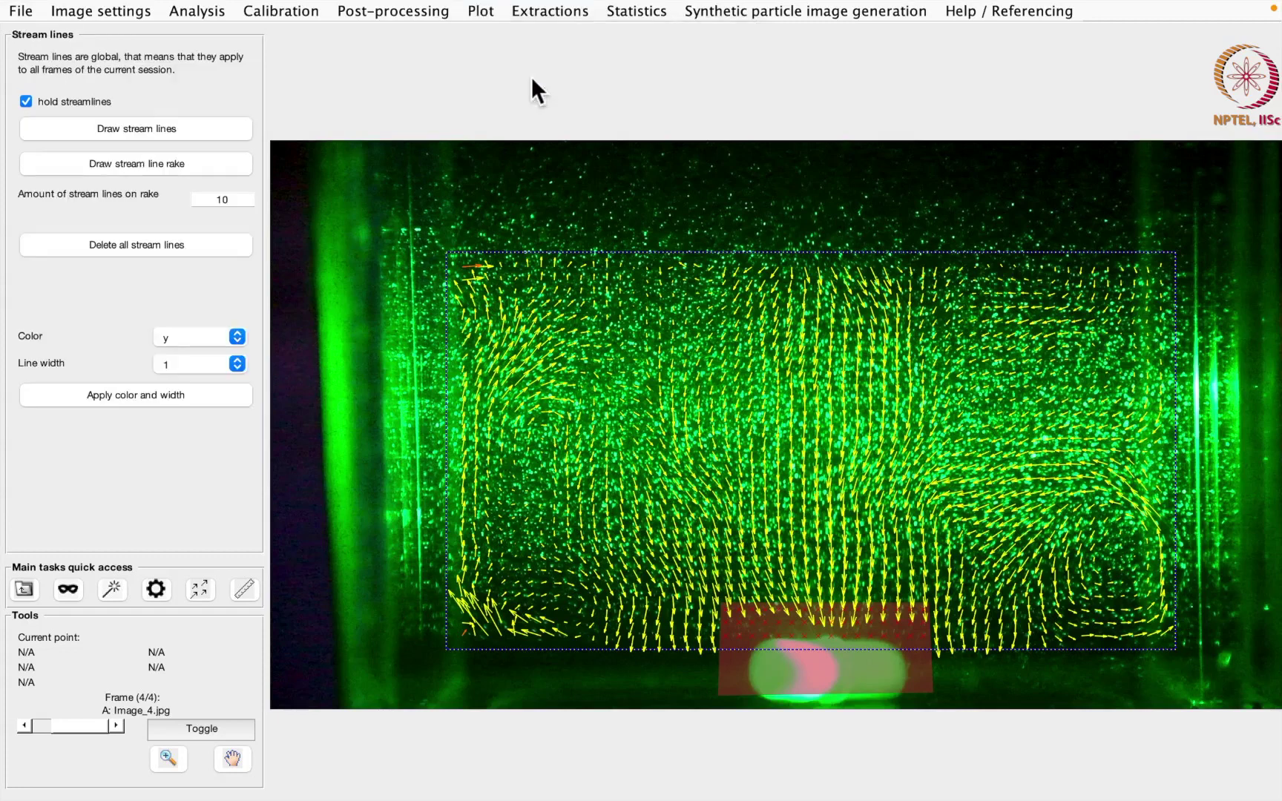
{"action": "left_click", "coordinate": [170, 128]}
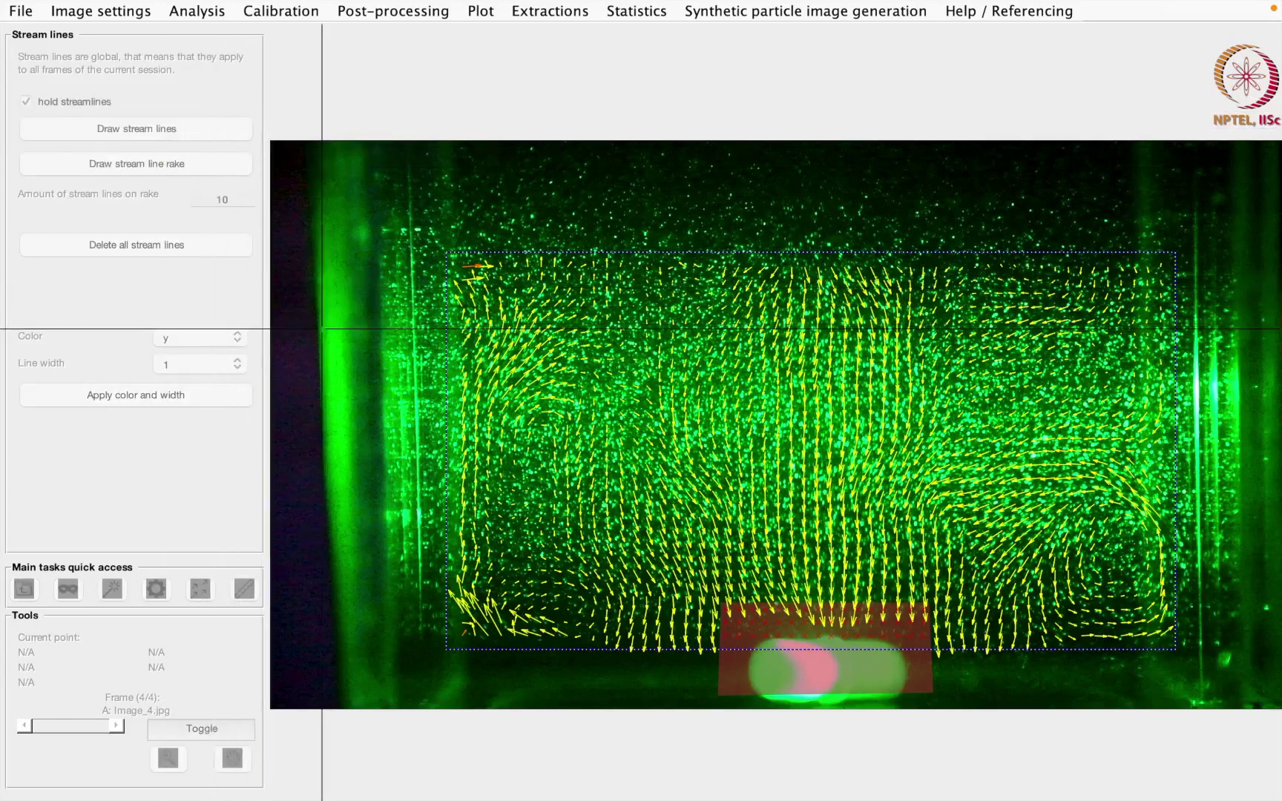
{"action": "left_click", "coordinate": [540, 335]}
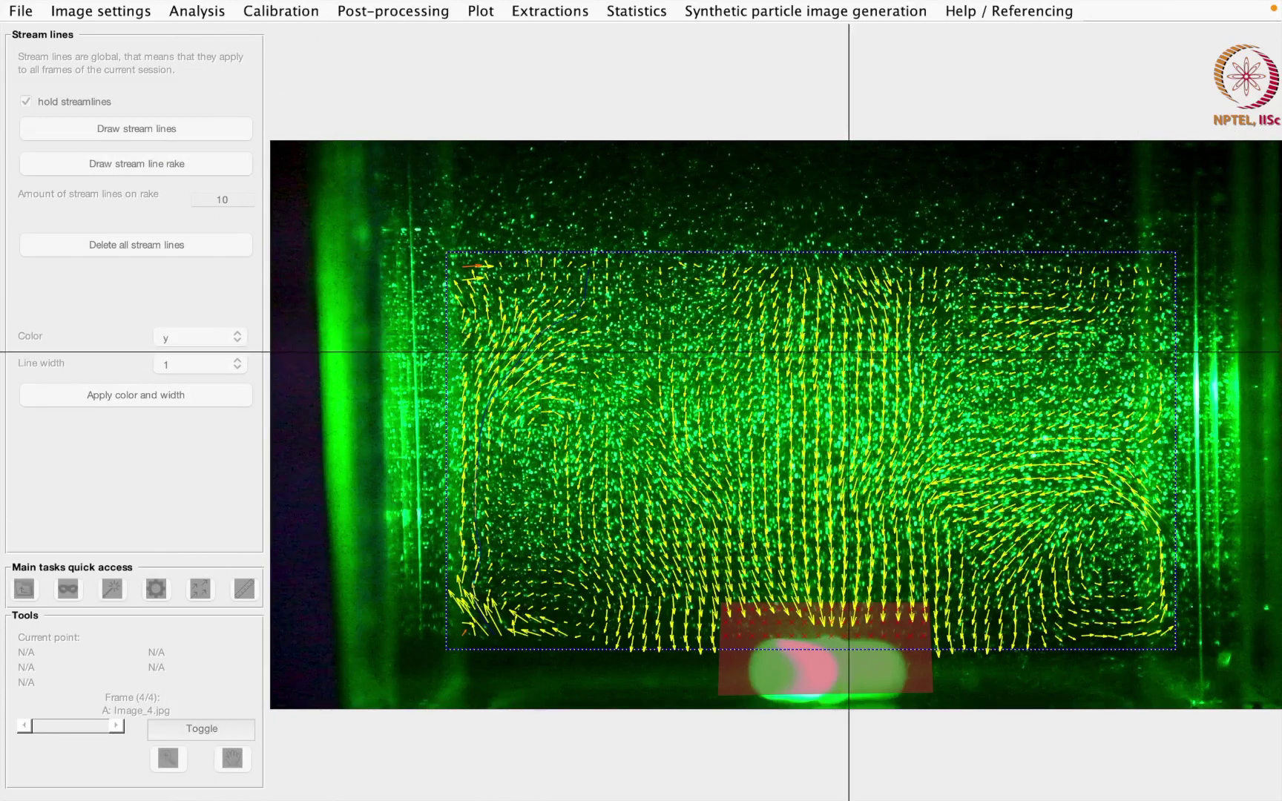
{"action": "right_click", "coordinate": [838, 348]}
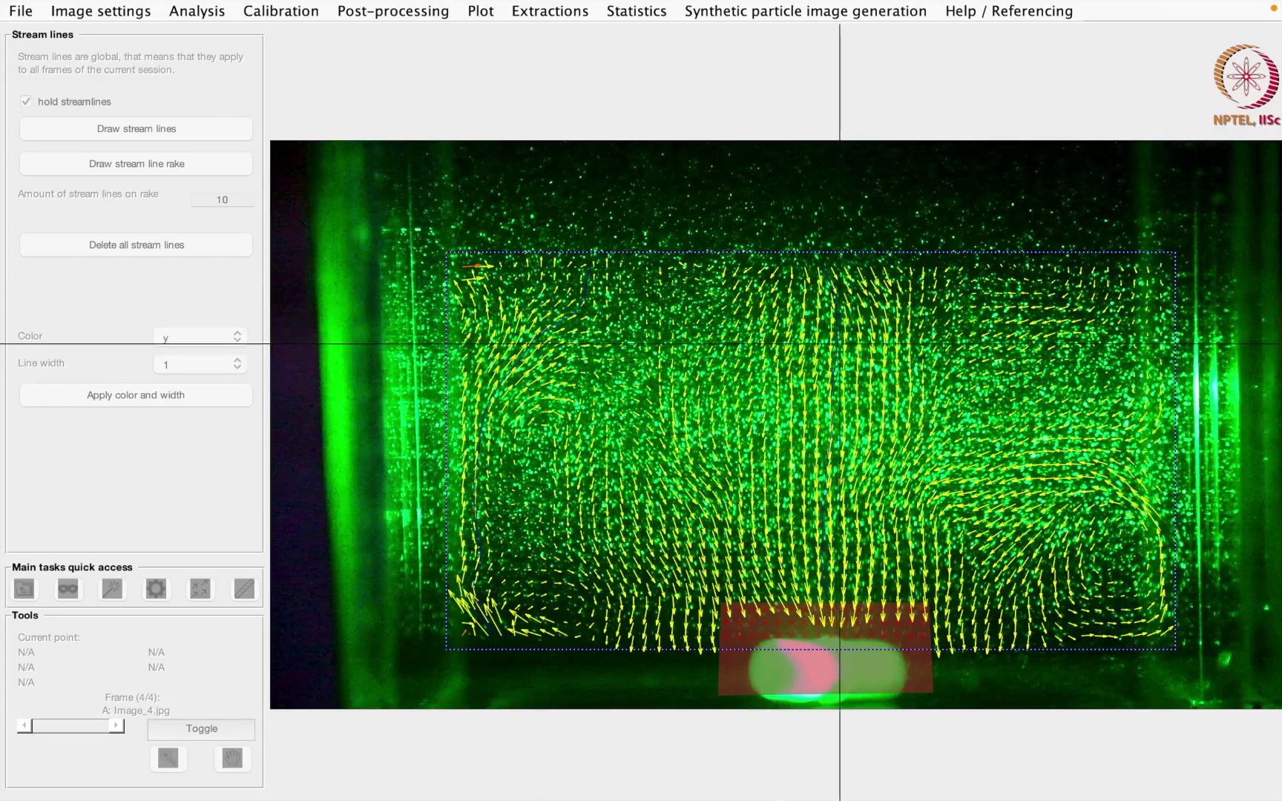
{"action": "right_click", "coordinate": [1054, 475]}
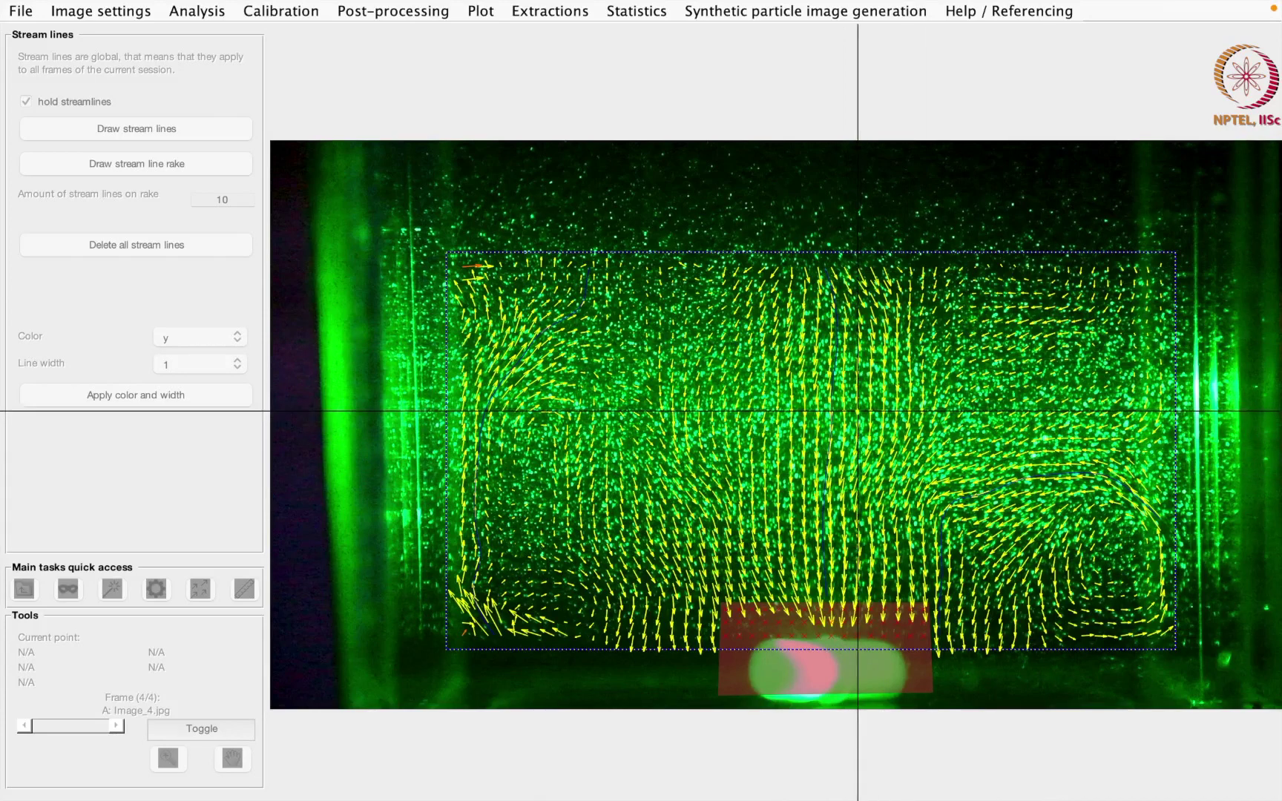
{"action": "right_click", "coordinate": [858, 410]}
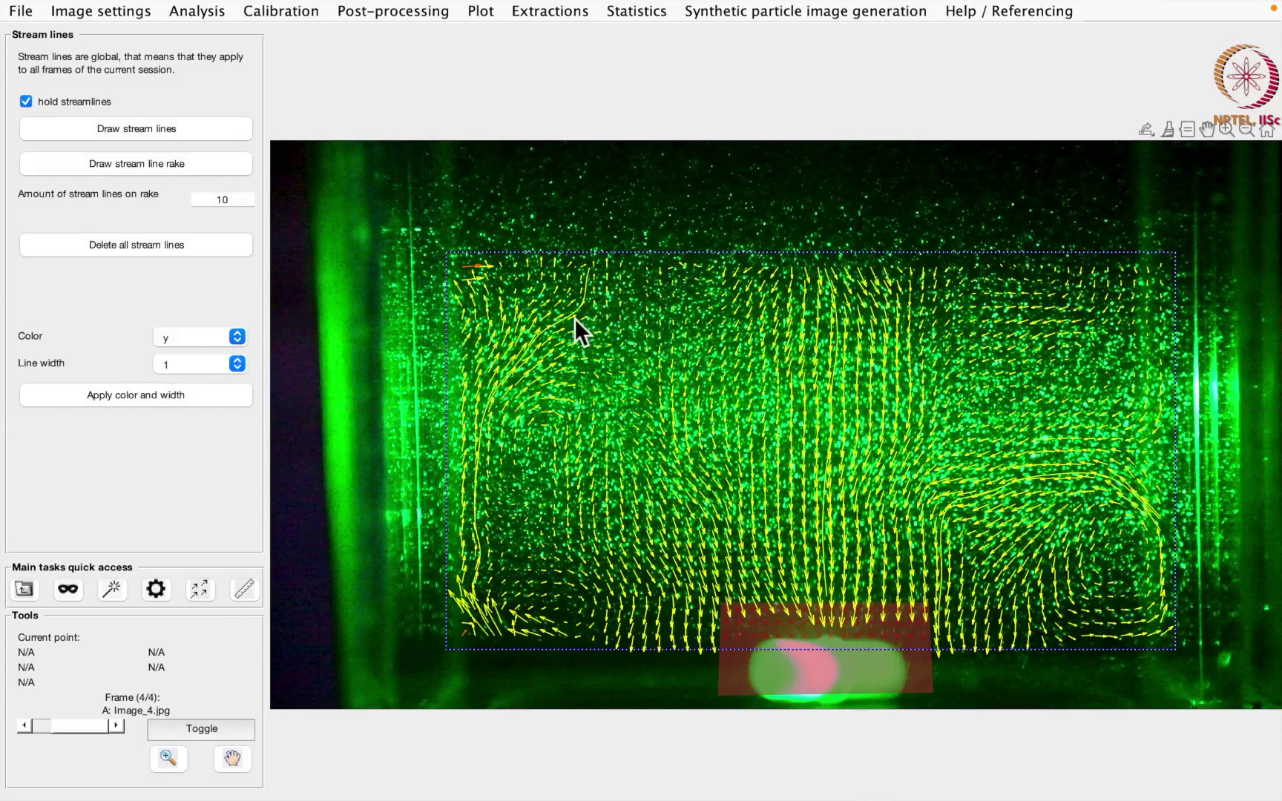
Set the streamlines to red with line width 2 and apply.
{"action": "left_click", "coordinate": [241, 335]}
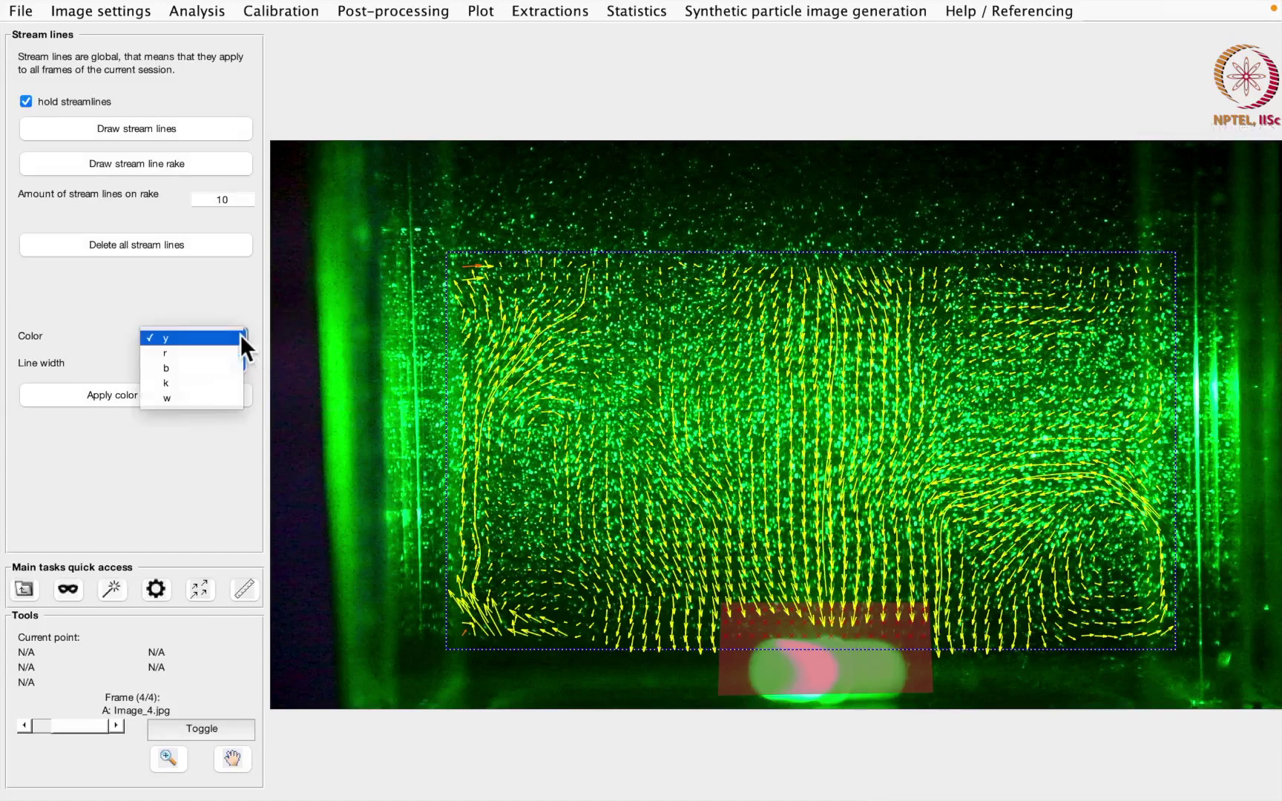
{"action": "left_click", "coordinate": [179, 354]}
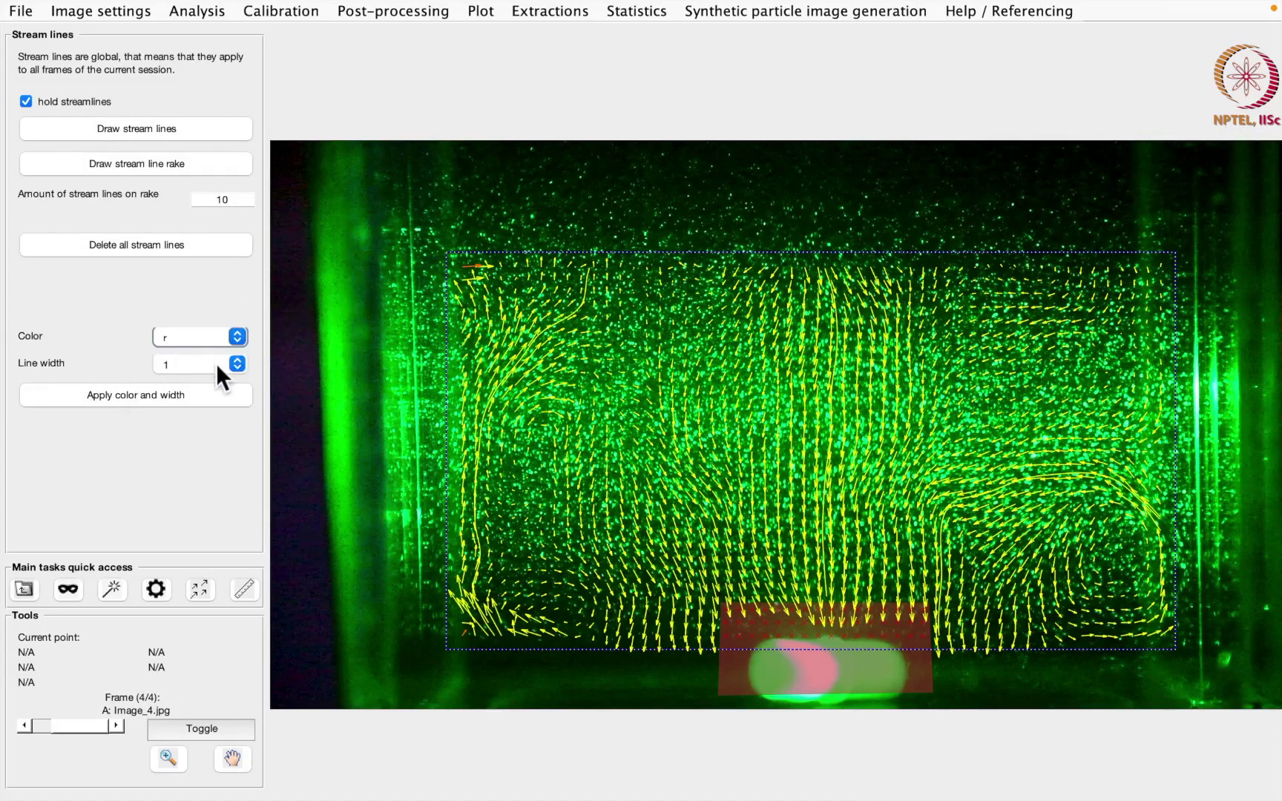
{"action": "left_click", "coordinate": [236, 364]}
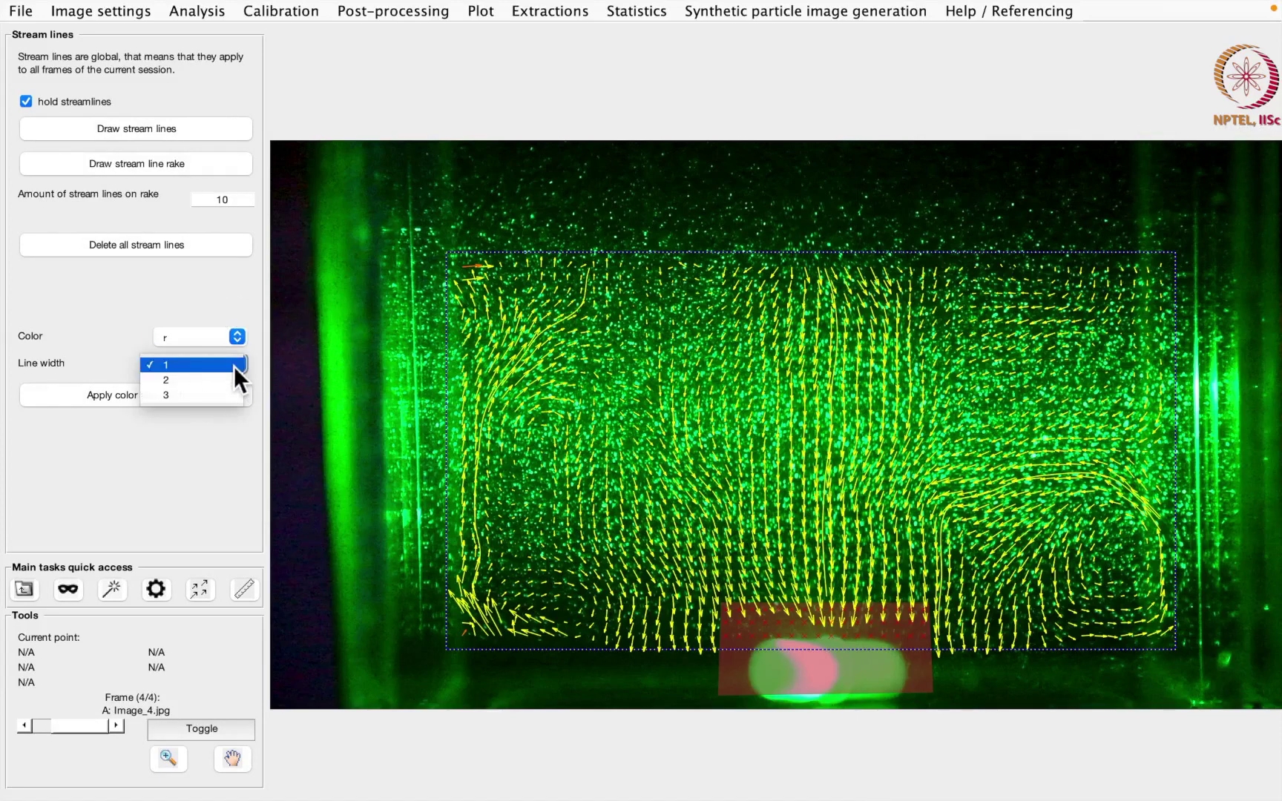
{"action": "left_click", "coordinate": [178, 397]}
{"action": "left_click", "coordinate": [124, 398]}
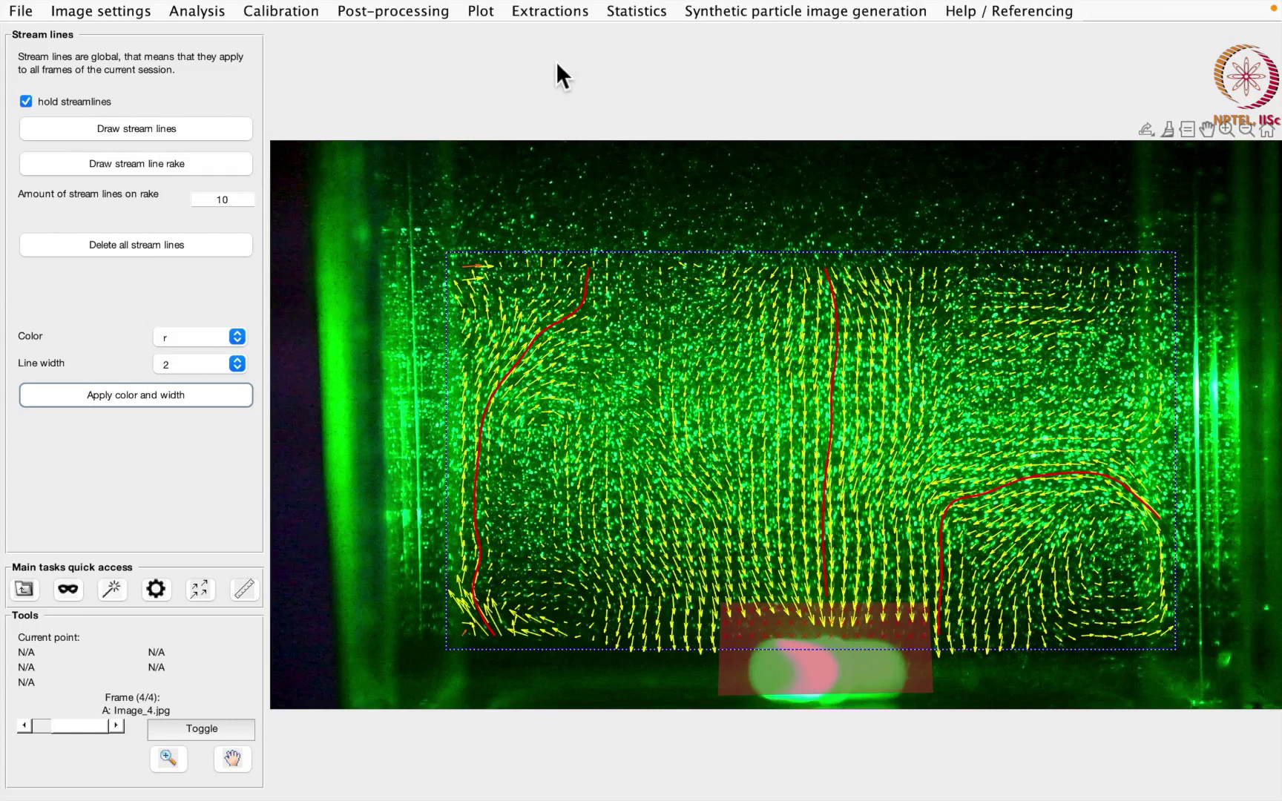
{"action": "left_click", "coordinate": [482, 11]}
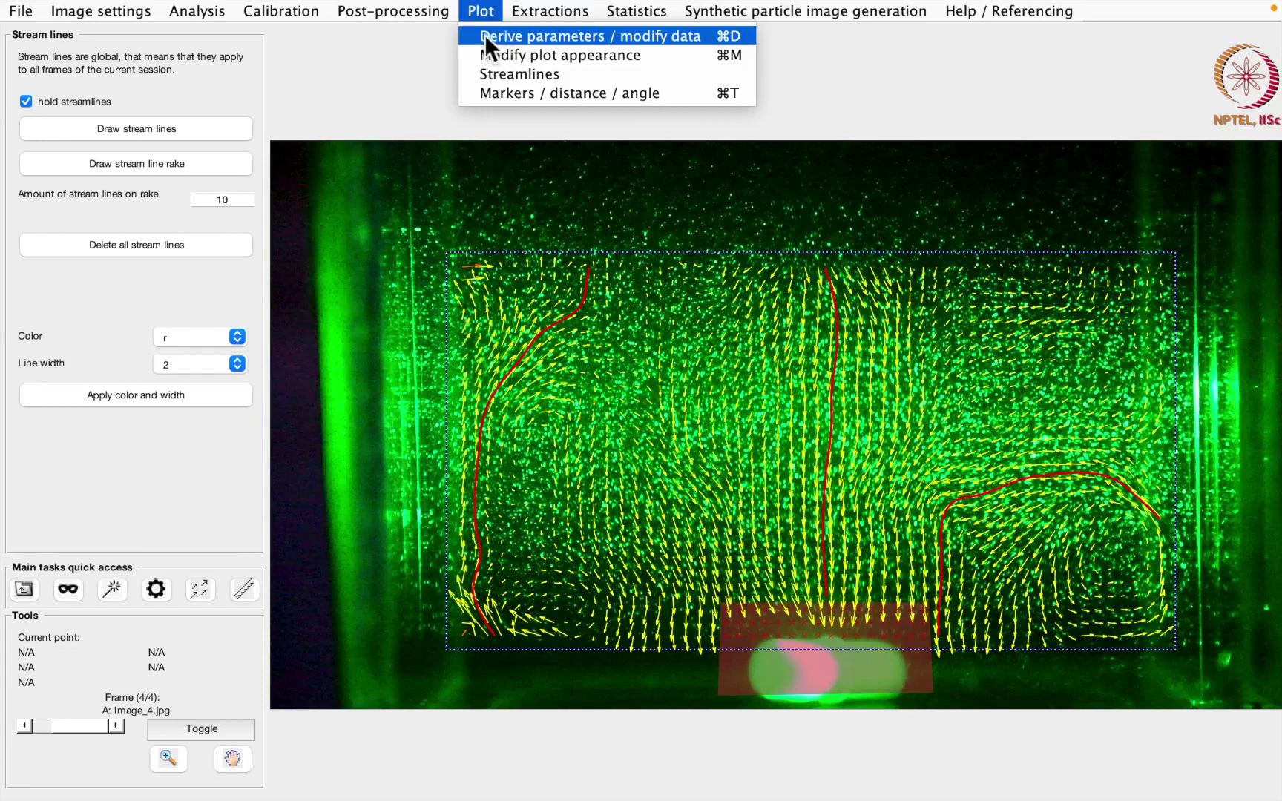
{"action": "mouse_move", "coordinate": [291, 18]}
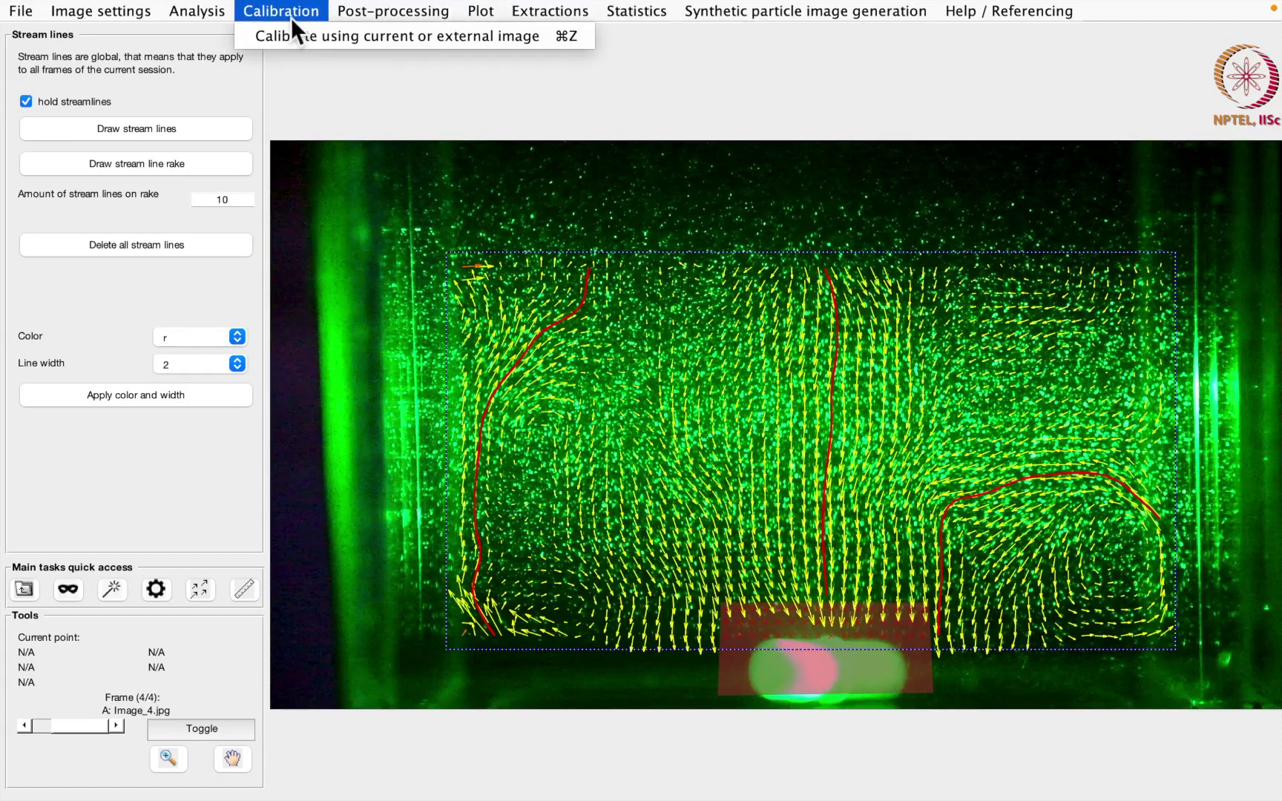
{"action": "left_click", "coordinate": [405, 112]}
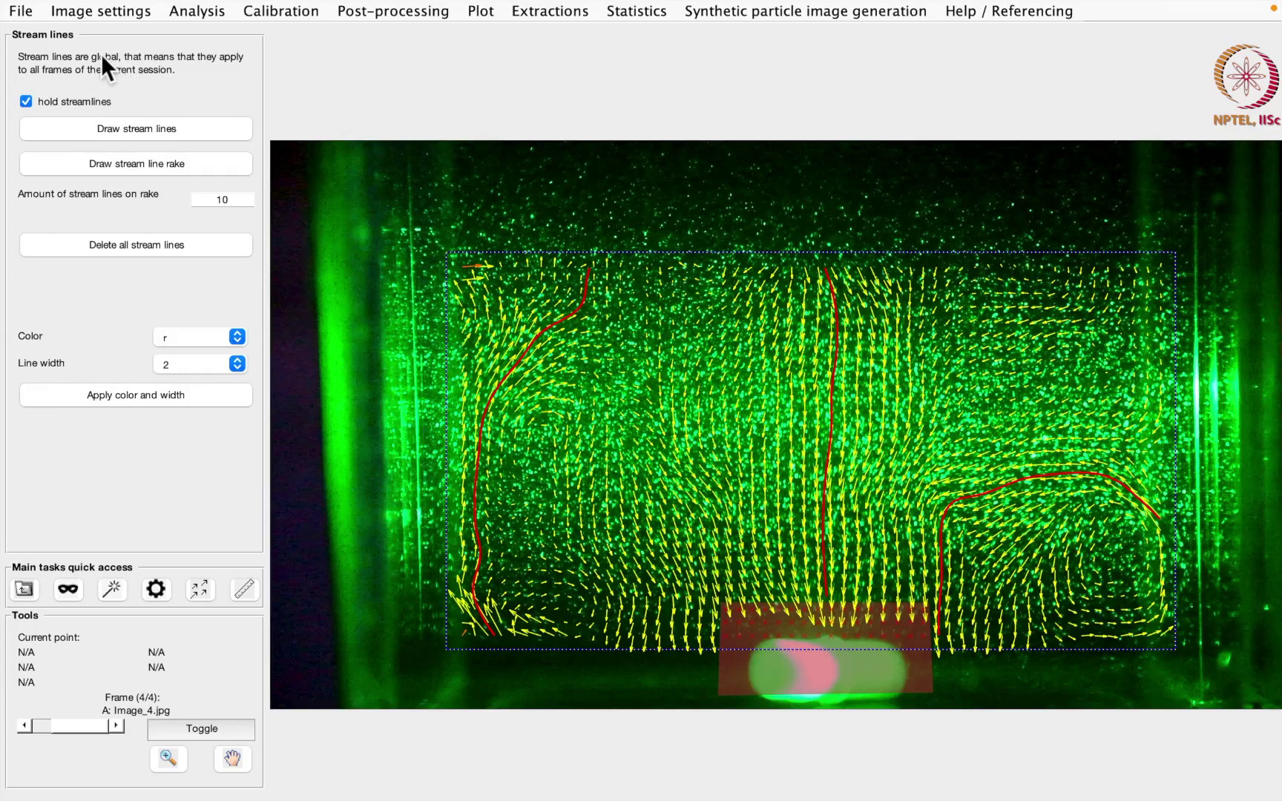
{"action": "left_click", "coordinate": [31, 11]}
{"action": "mouse_move", "coordinate": [70, 95]}
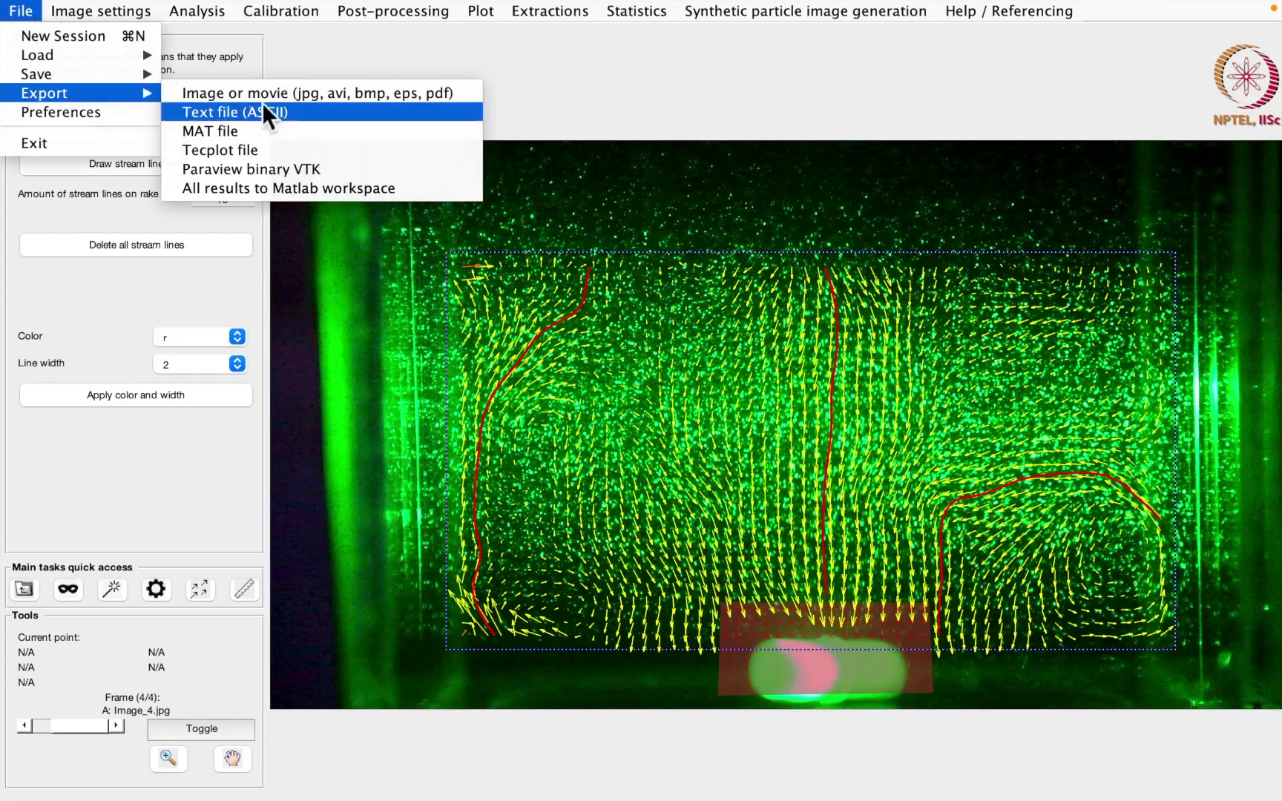
{"action": "left_click", "coordinate": [631, 102]}
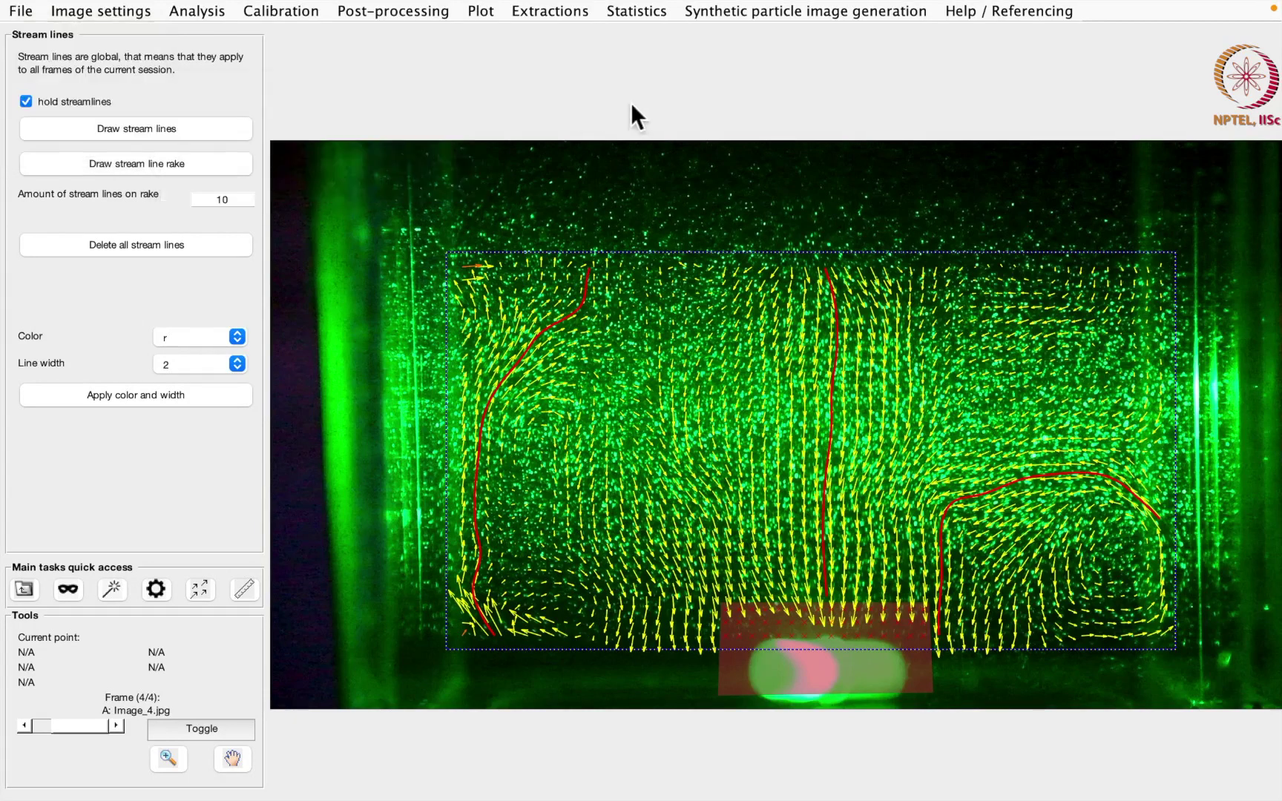